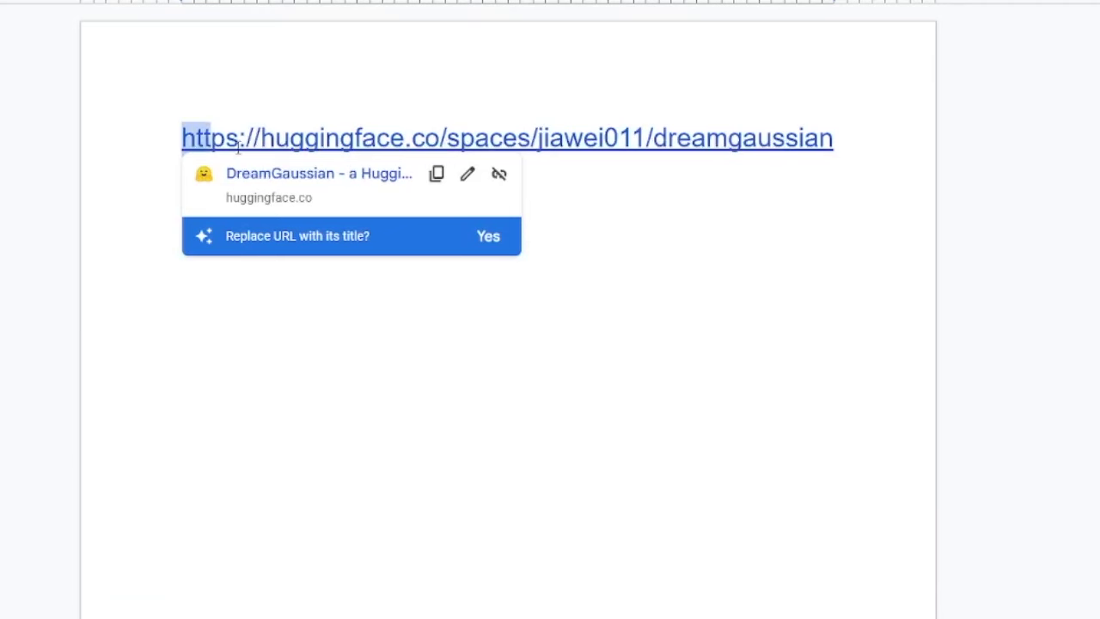
Highlight the huggingface.co/spaces/jiawei011/dreamgaussian link in the document and the title of the DreamGaussian space
drag(238, 145, 845, 156)
click(845, 155)
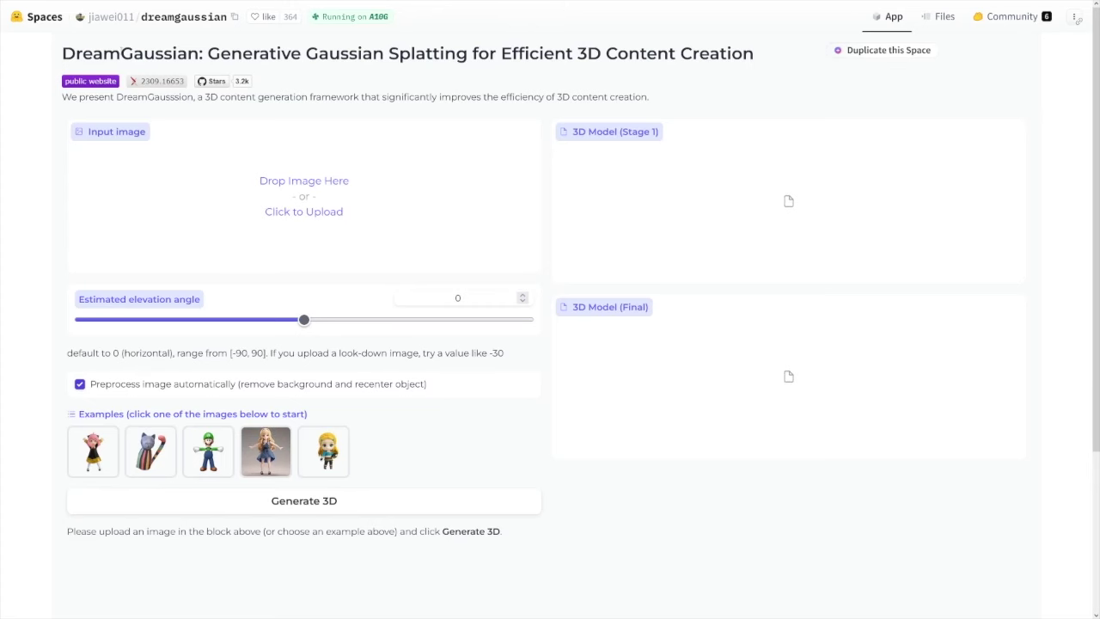
drag(64, 54, 759, 61)
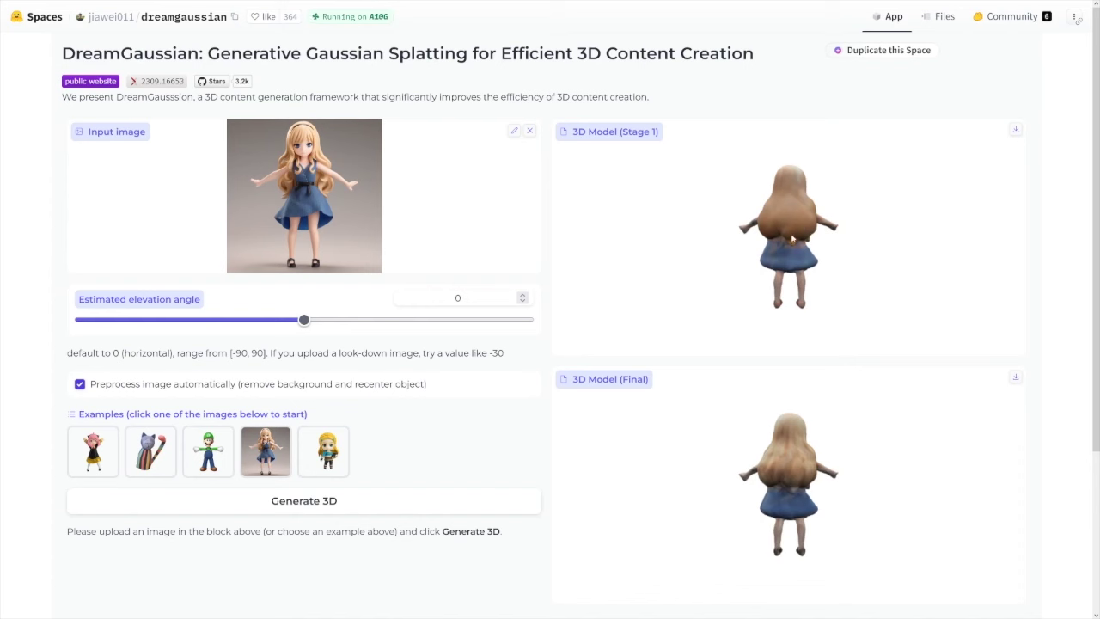
Examine the girl's Stage 1 and Final 3D models from the front, and download the Final model
scroll(792, 239, down, 5)
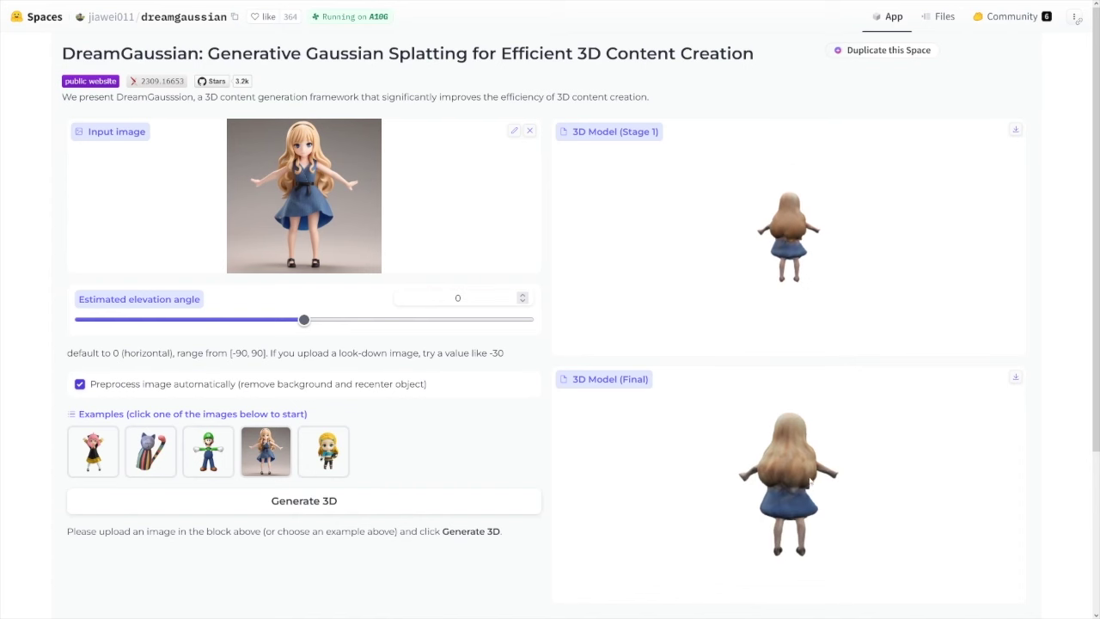
scroll(803, 283, up, 5)
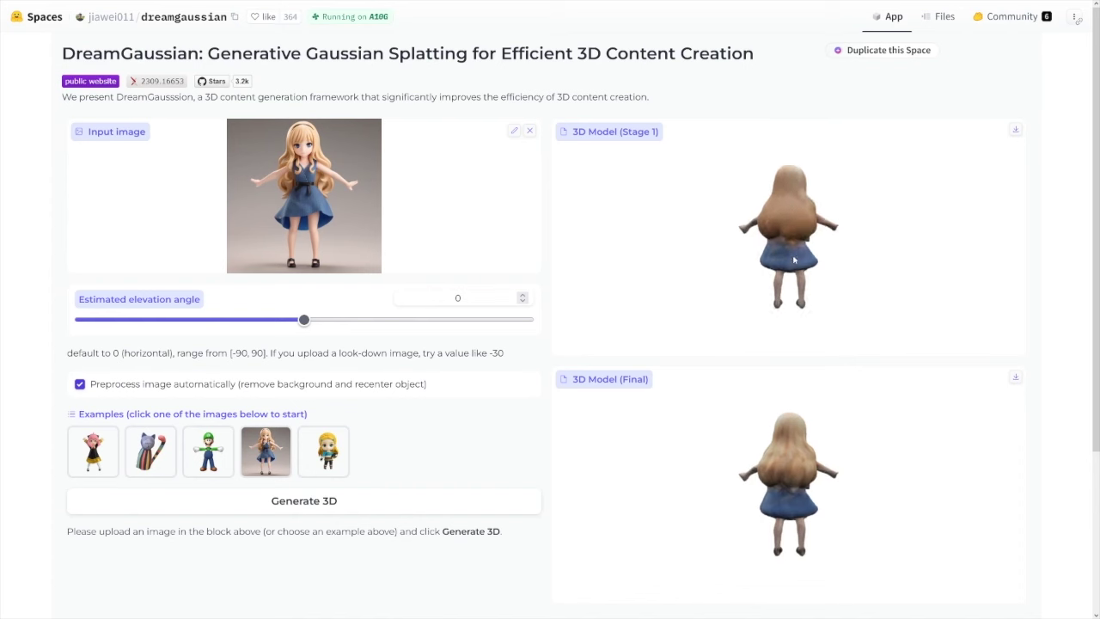
drag(804, 283, 749, 284)
drag(835, 481, 771, 483)
scroll(778, 482, up, 5)
scroll(783, 479, down, 5)
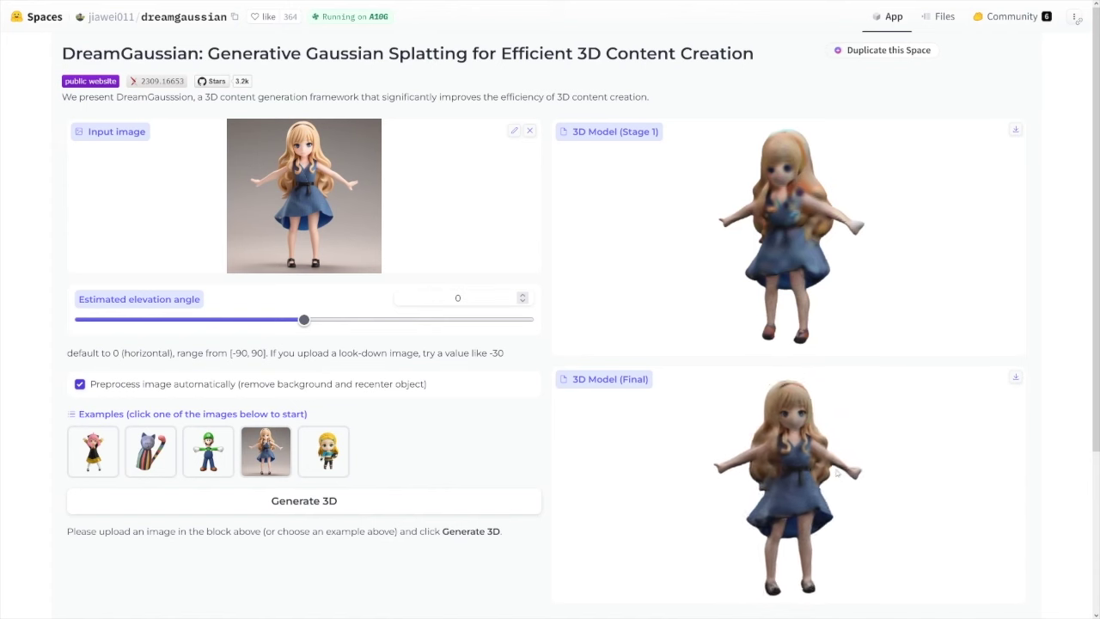
drag(799, 475, 814, 452)
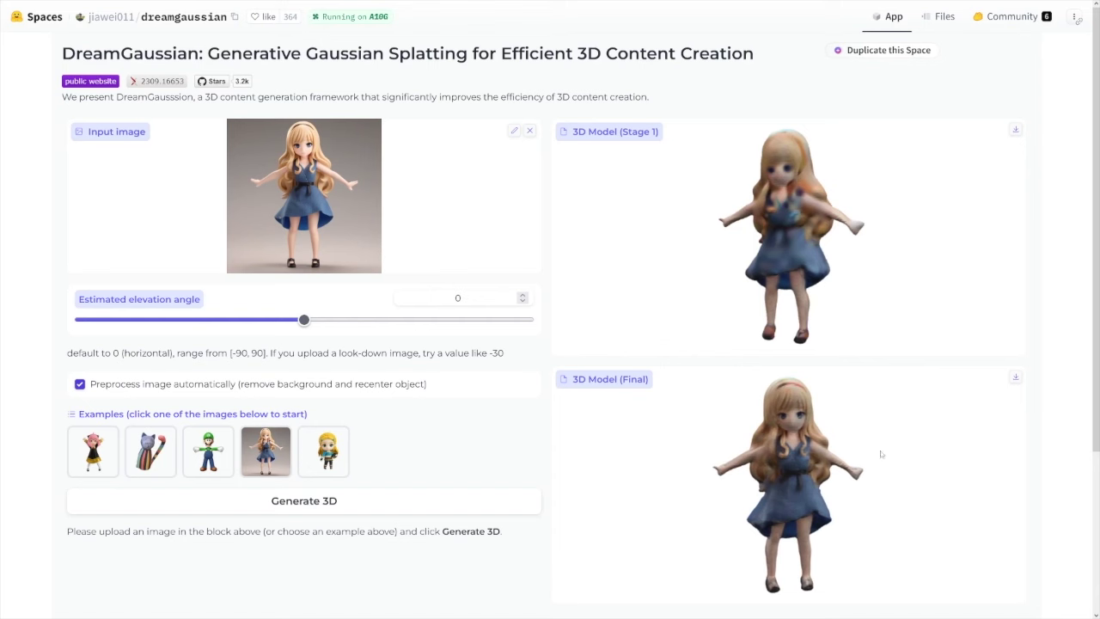
click(1015, 380)
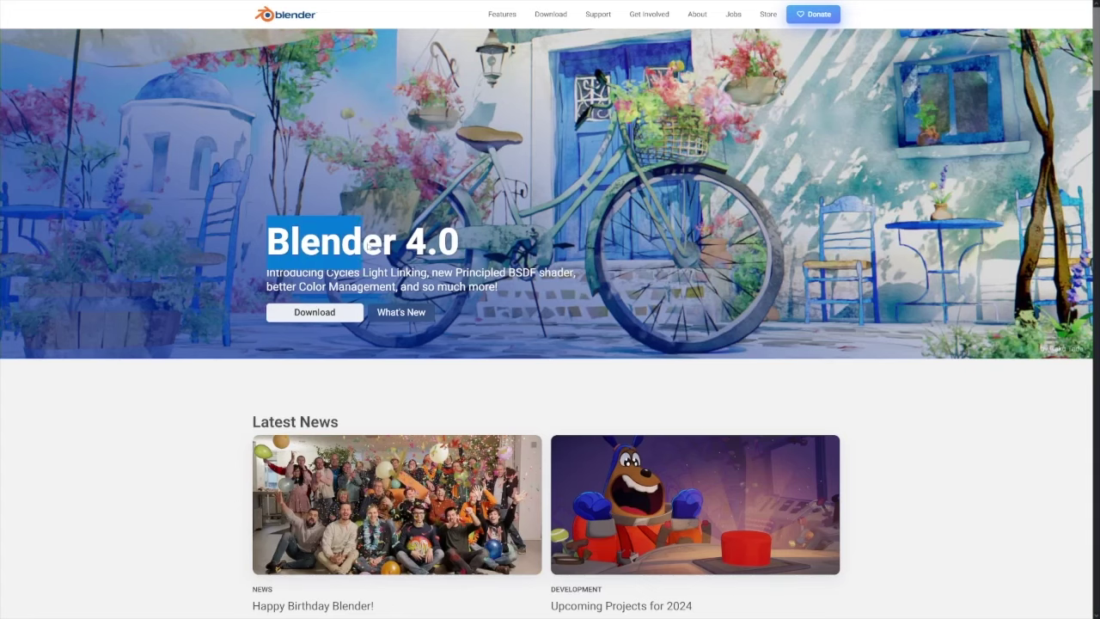
Look over the news on the Blender website's homepage and open the site's download page
scroll(968, 268, down, 5)
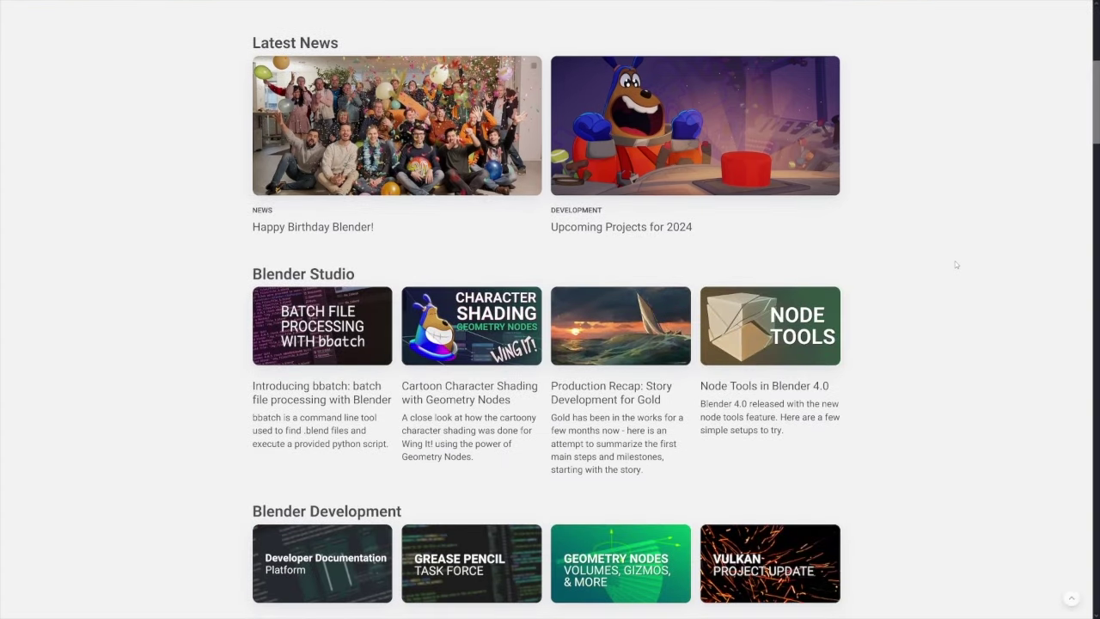
scroll(955, 264, down, 1)
scroll(951, 264, up, 5)
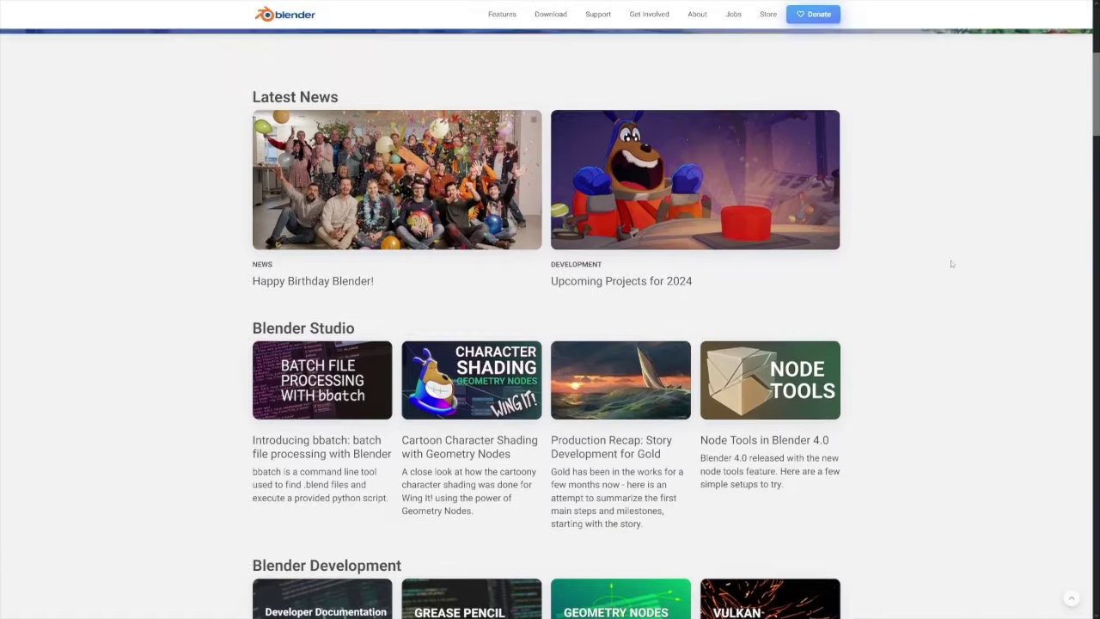
scroll(945, 260, up, 1)
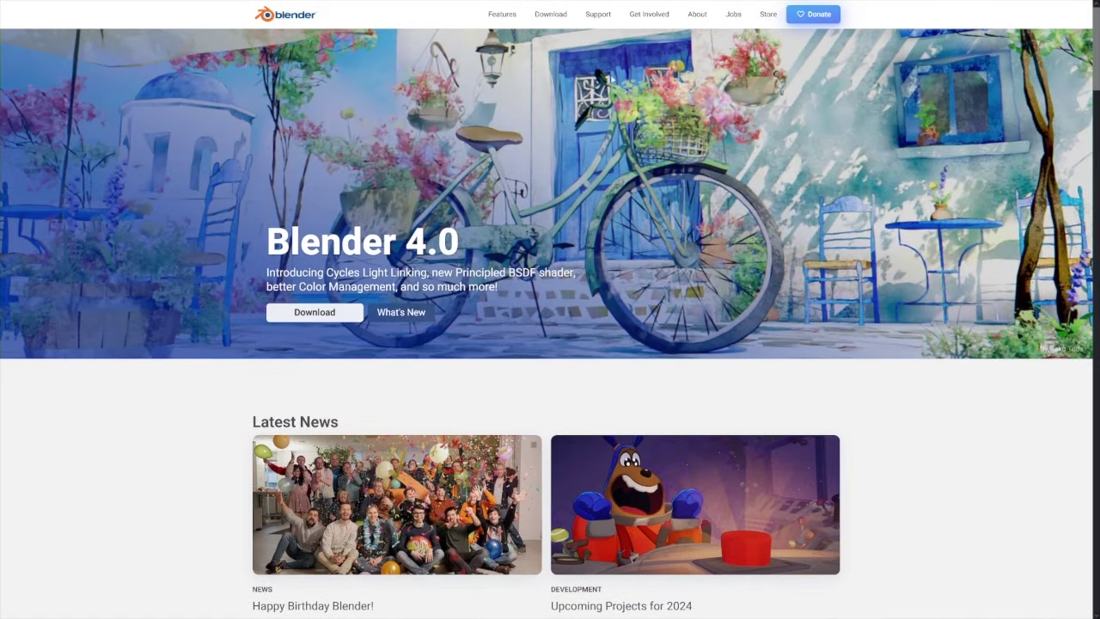
click(550, 14)
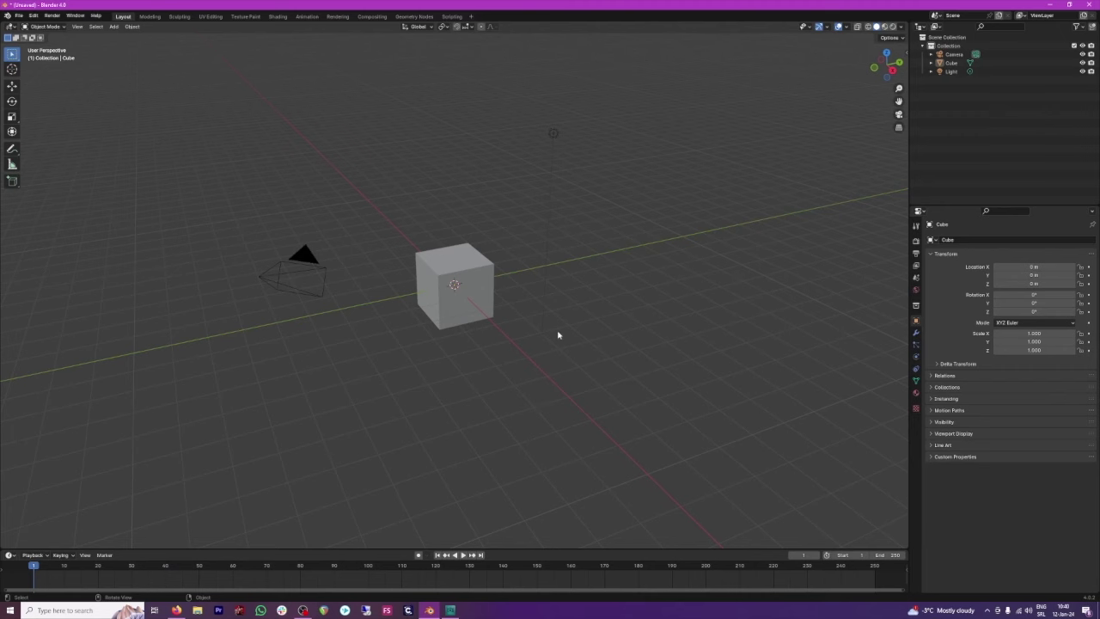
Switch to Blender, delete the default cube and import the girl model in glTF 2.0 (.glb/.gltf) format
click(482, 290)
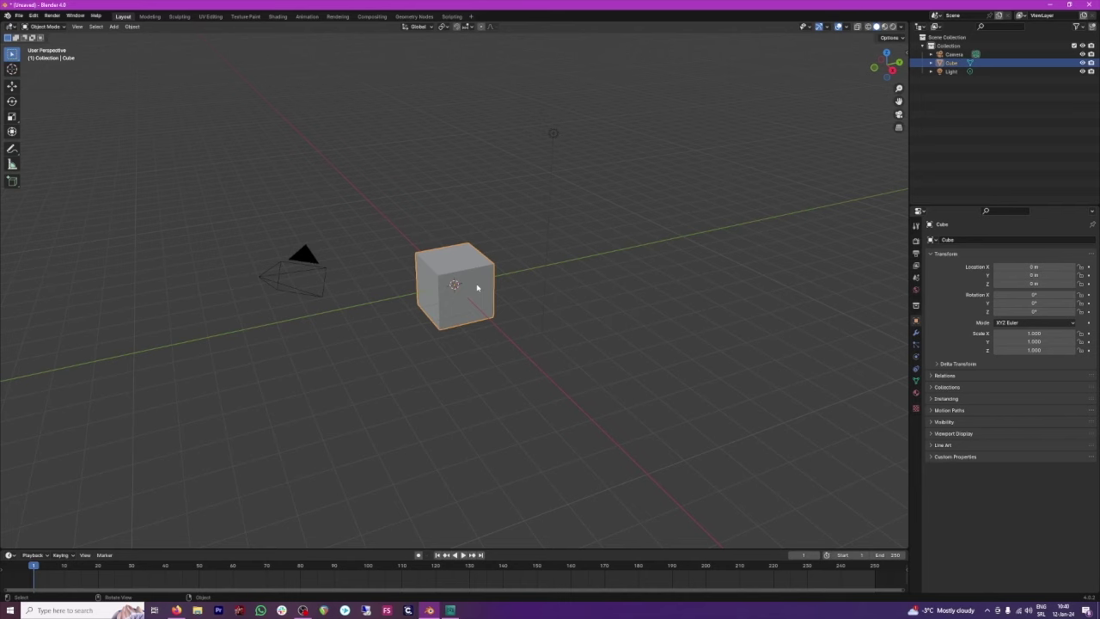
key(Delete)
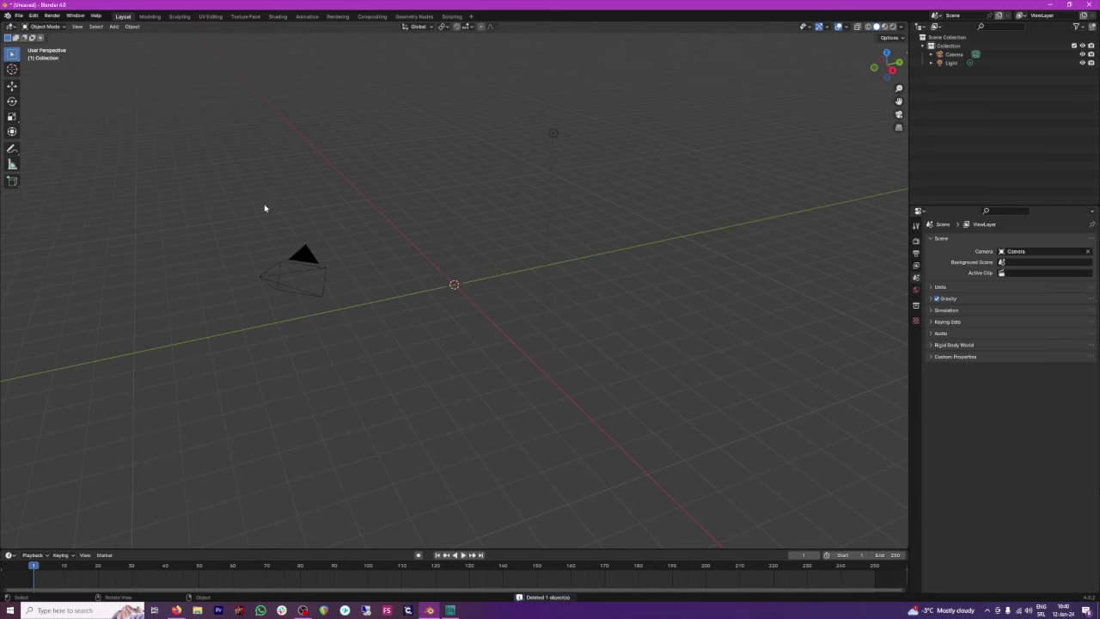
click(19, 17)
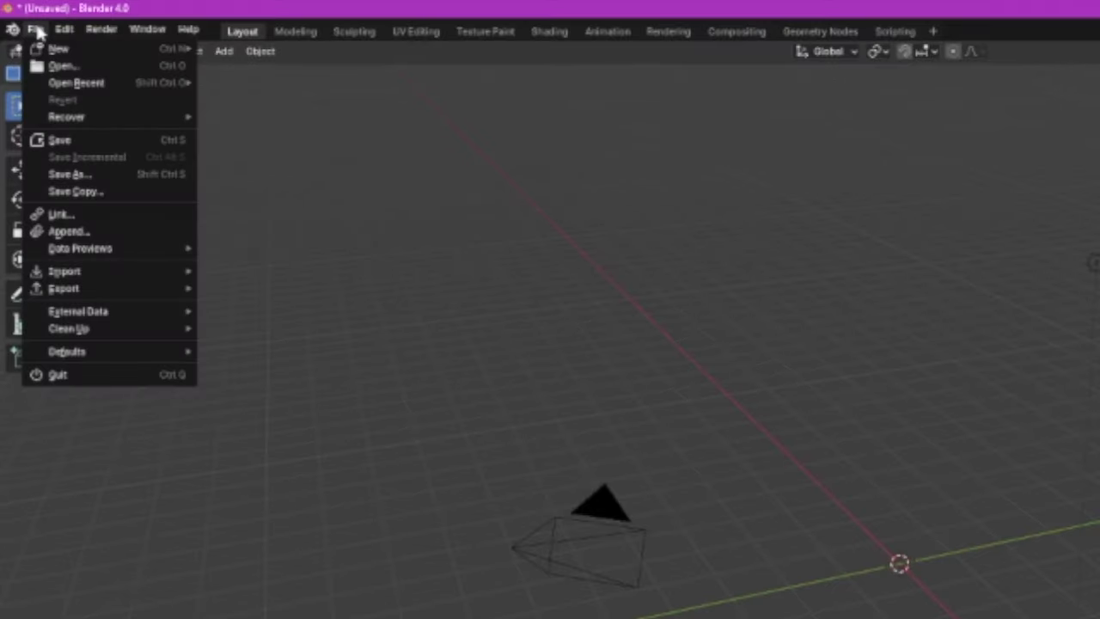
mouse_move(185, 273)
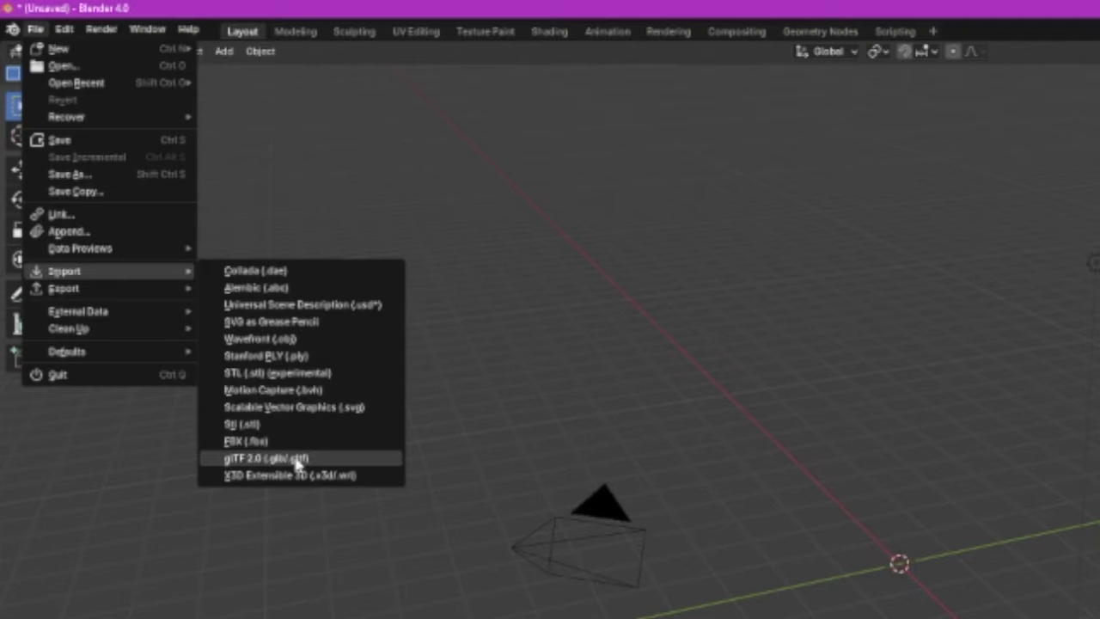
click(297, 461)
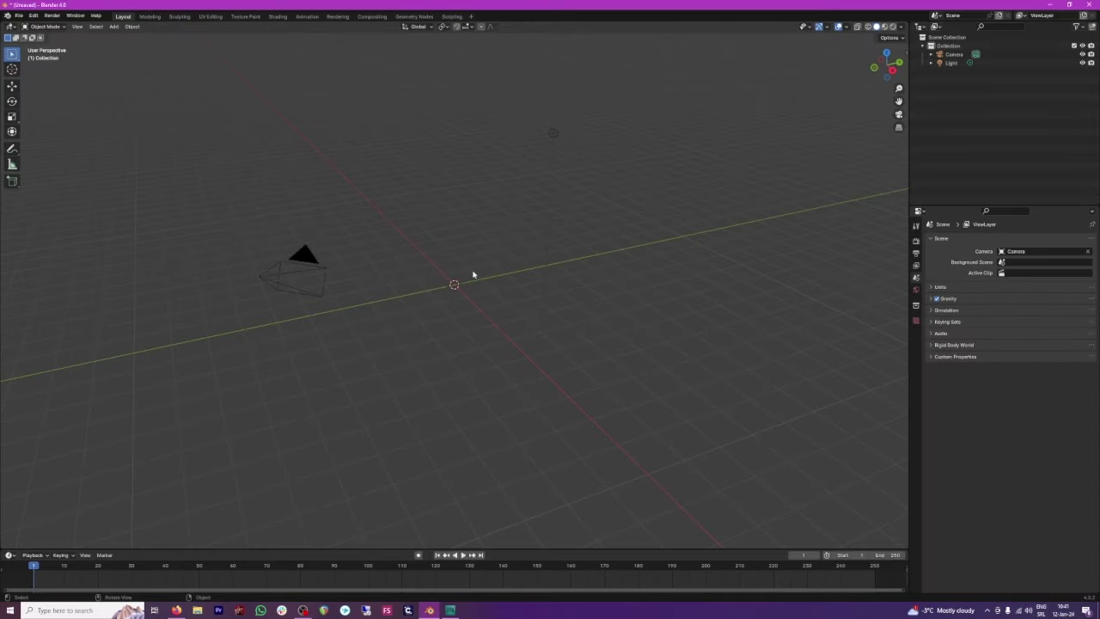
Deselect the imported girl model and view it closer, turned toward its front
click(496, 318)
scroll(503, 316, up, 4)
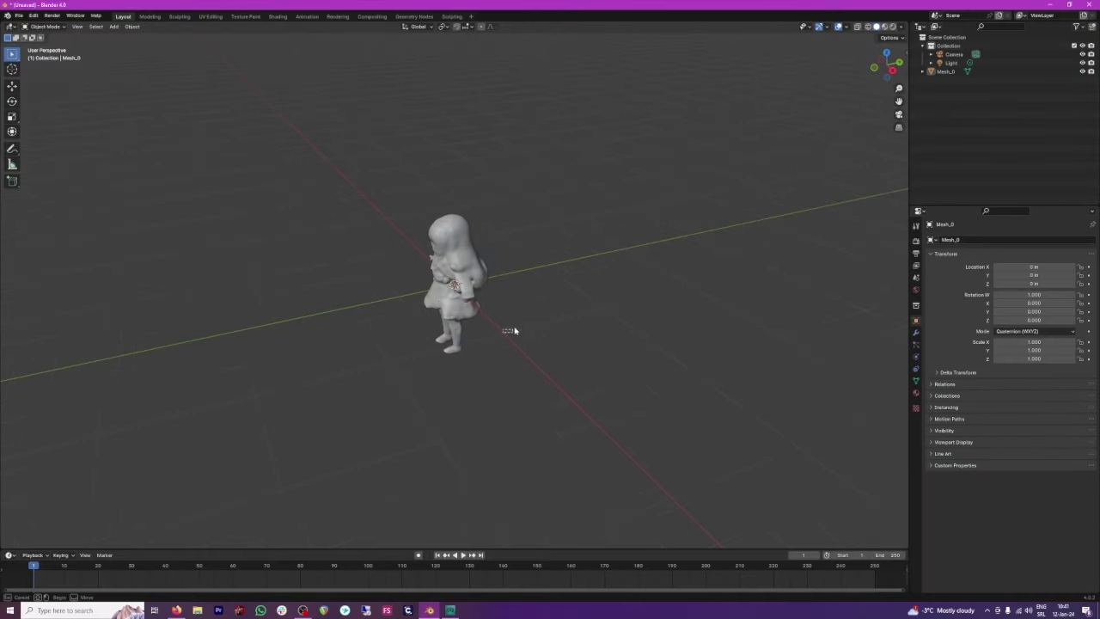
right_click(538, 311)
drag(604, 261, 481, 312)
drag(399, 337, 204, 87)
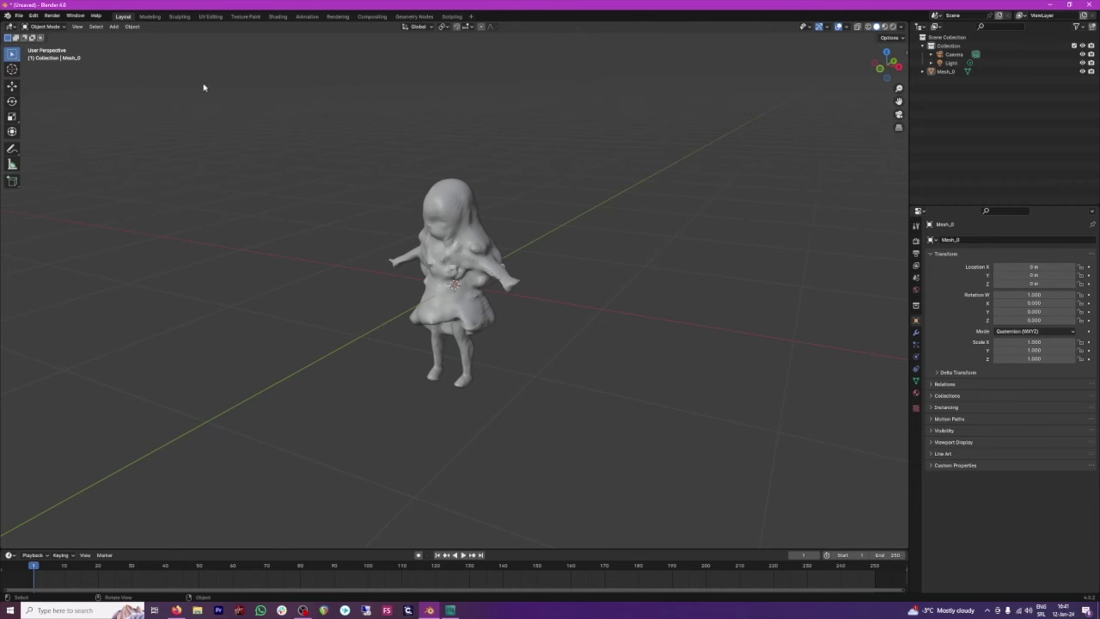
Switch to the Modeling workspace and inspect the girl model's mesh up close from different sides
click(150, 17)
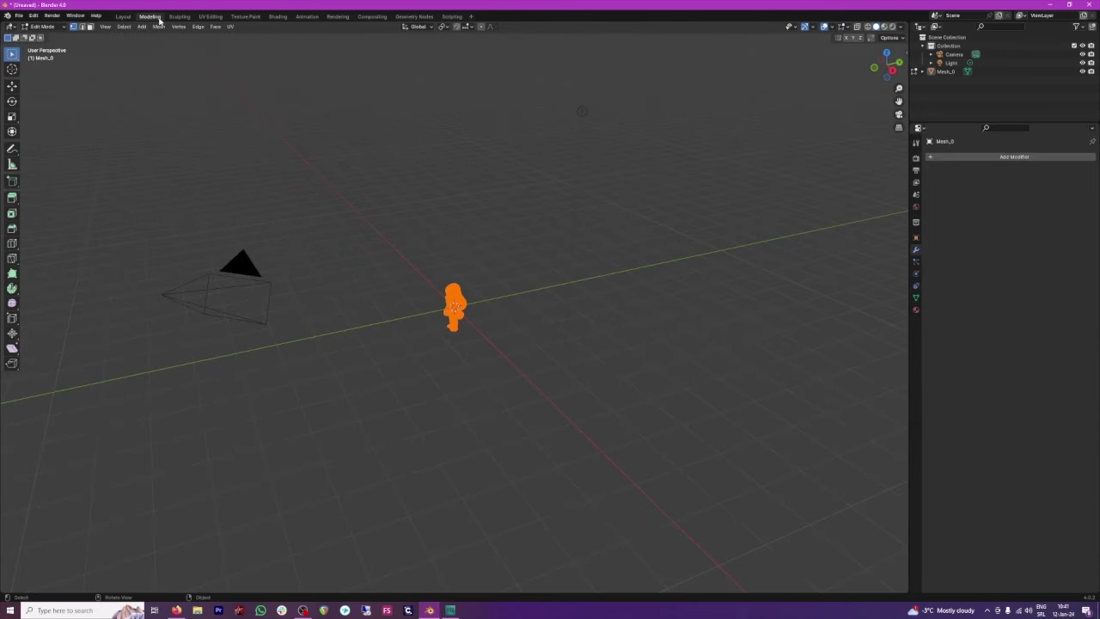
scroll(461, 330, up, 8)
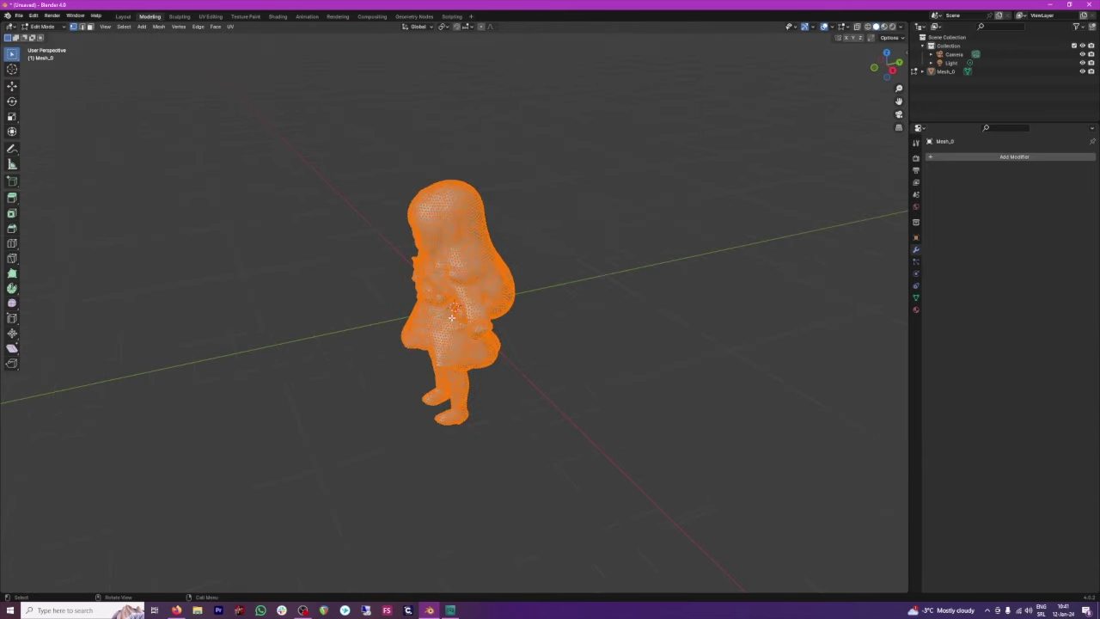
drag(422, 328, 469, 308)
scroll(470, 308, up, 5)
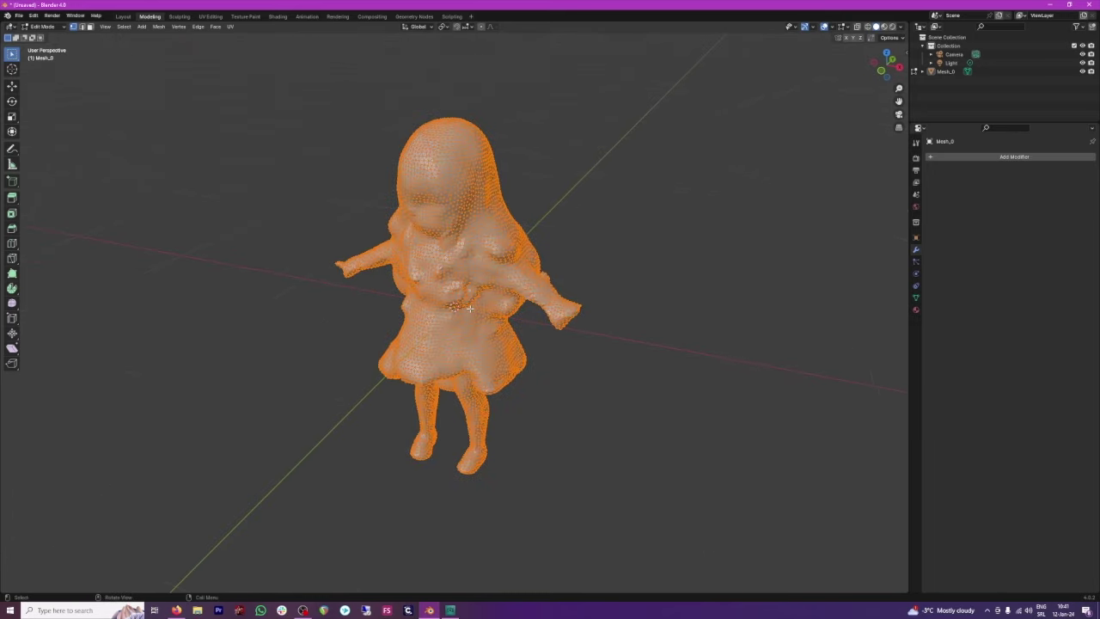
scroll(464, 311, up, 2)
drag(422, 315, 766, 302)
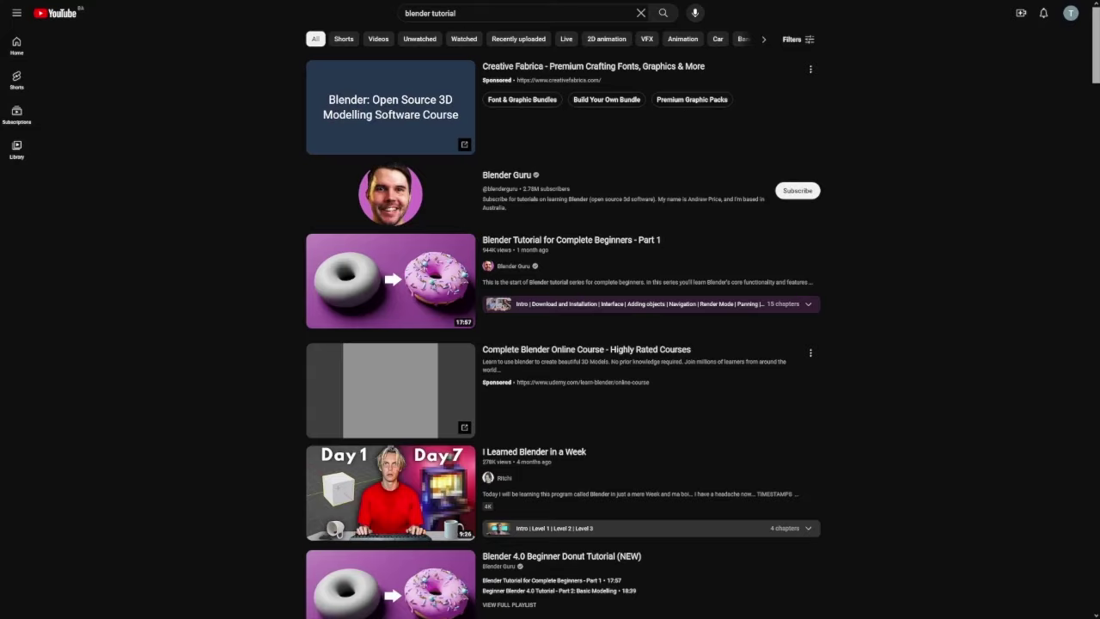
Browse the YouTube search results for "blender tutorial"
click(468, 12)
drag(329, 25, 430, 25)
scroll(993, 180, down, 3)
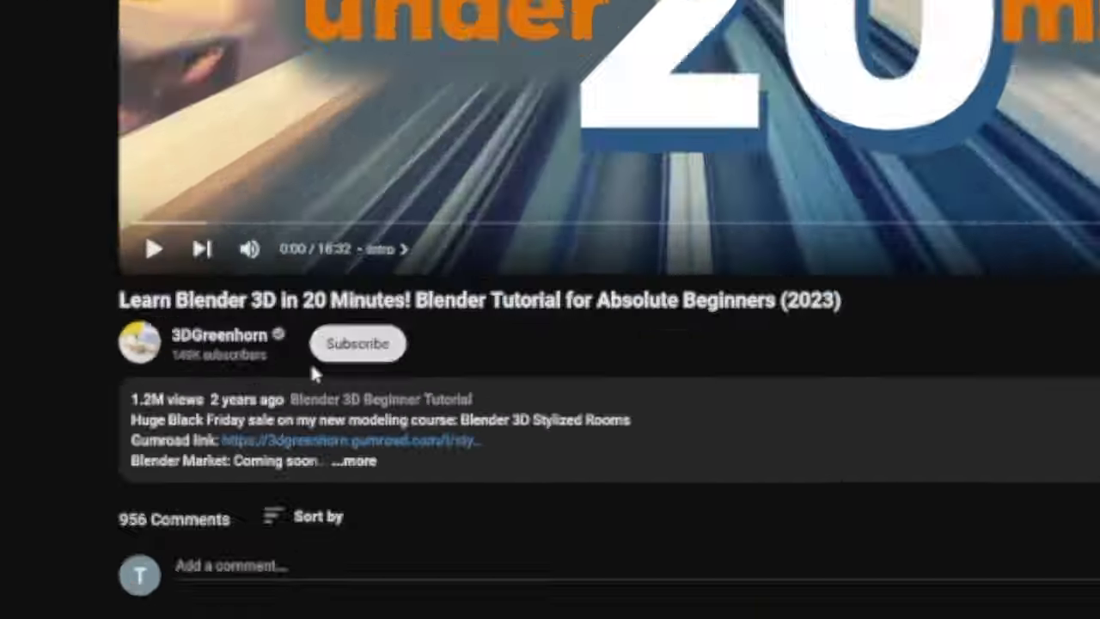
Highlight the title of the "Learn Blender 3D in 20 Minutes!" video and select its YouTube link in the document
mouse_move(152, 432)
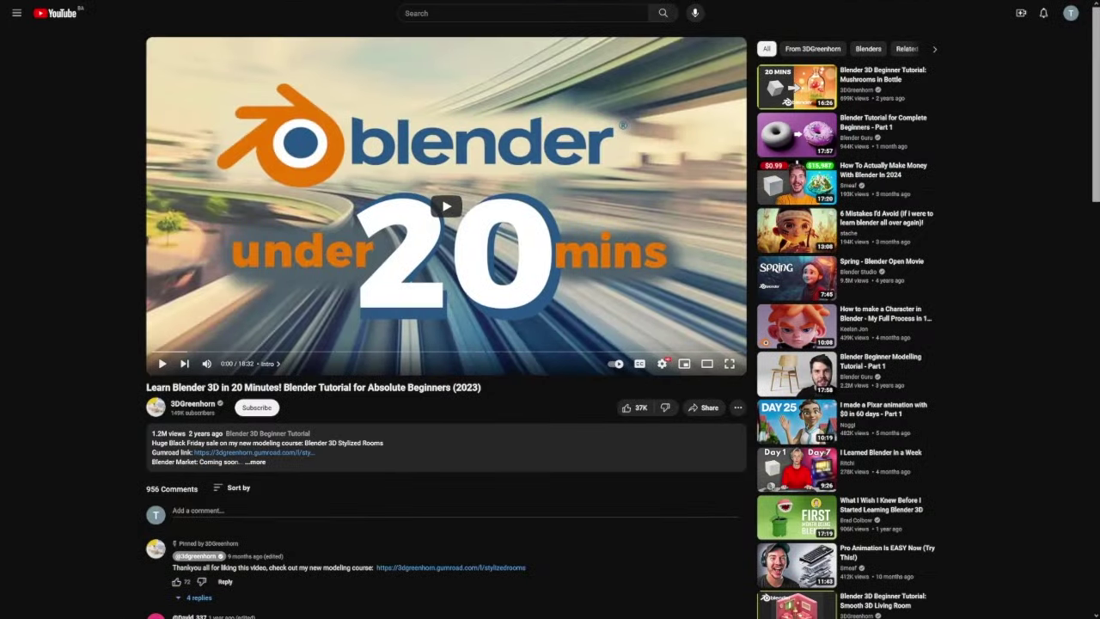
drag(205, 387, 307, 387)
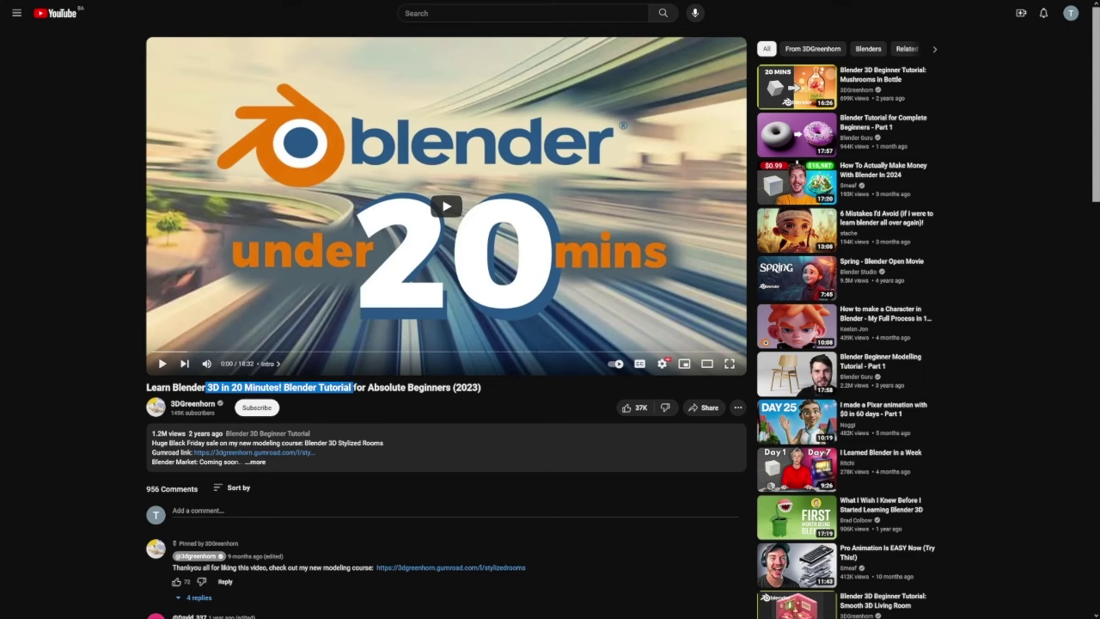
click(365, 387)
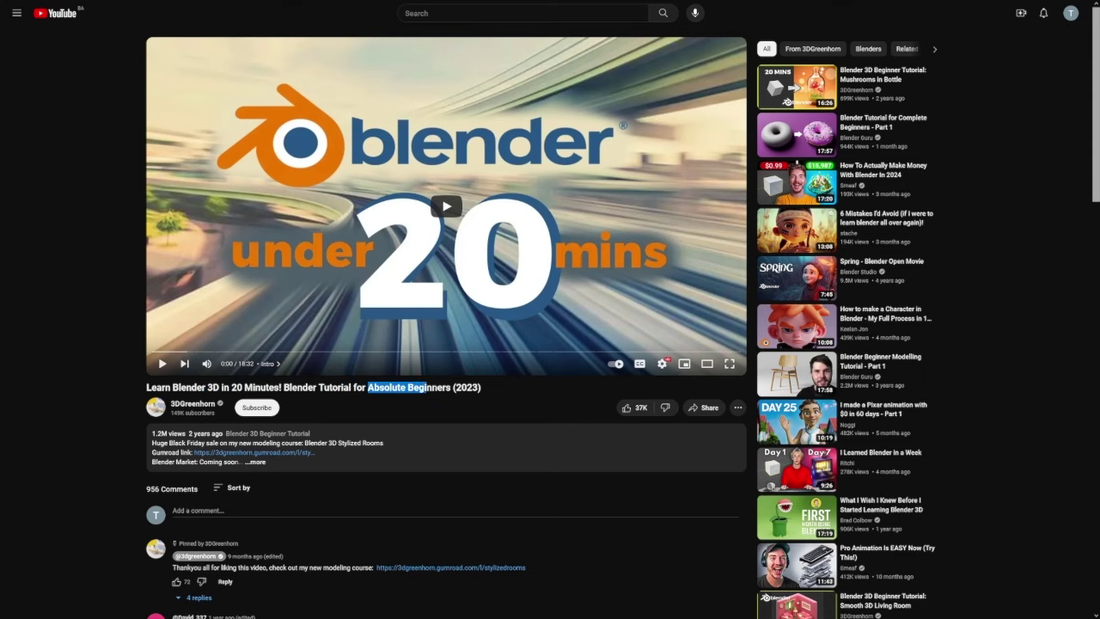
click(703, 407)
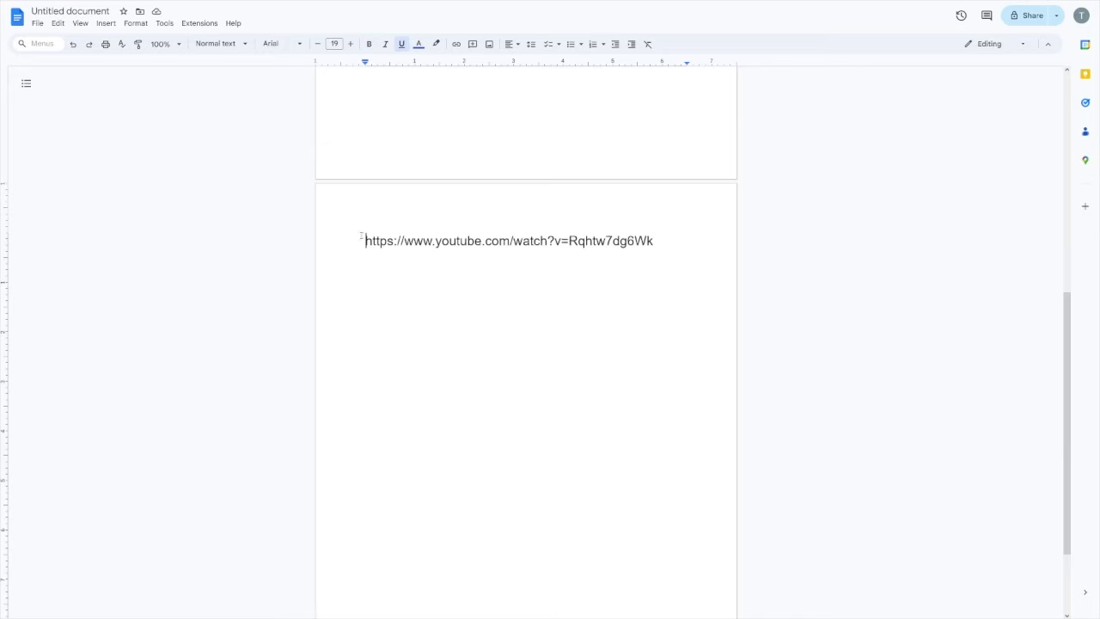
drag(365, 240, 574, 243)
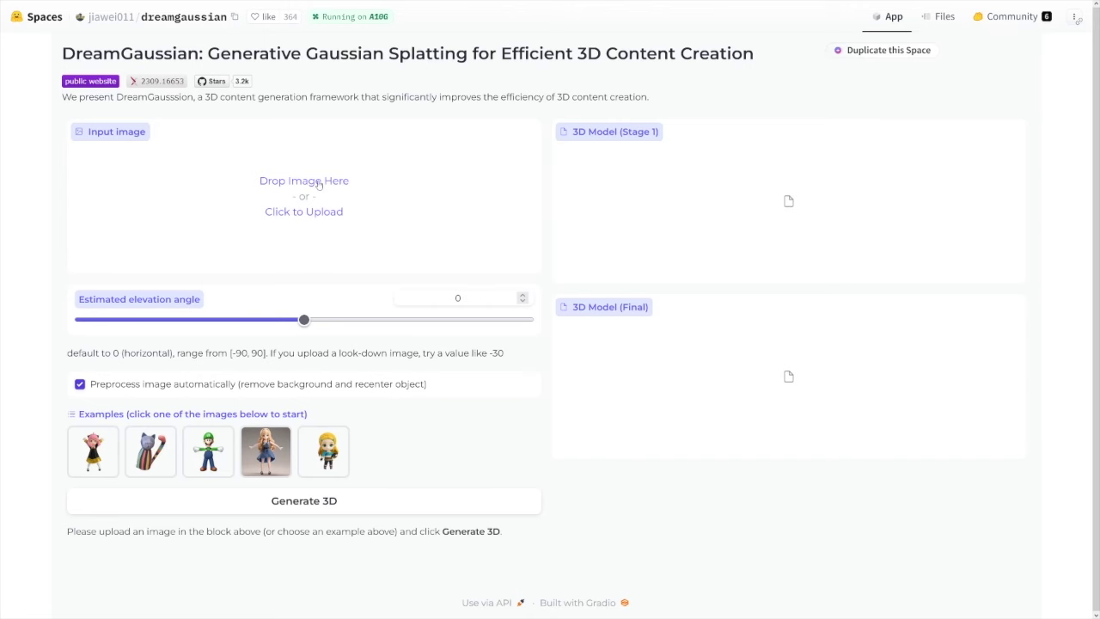
Upload the leopard cub picture as the input image in the DreamGaussian space and generate its 3D model
drag(318, 185, 383, 228)
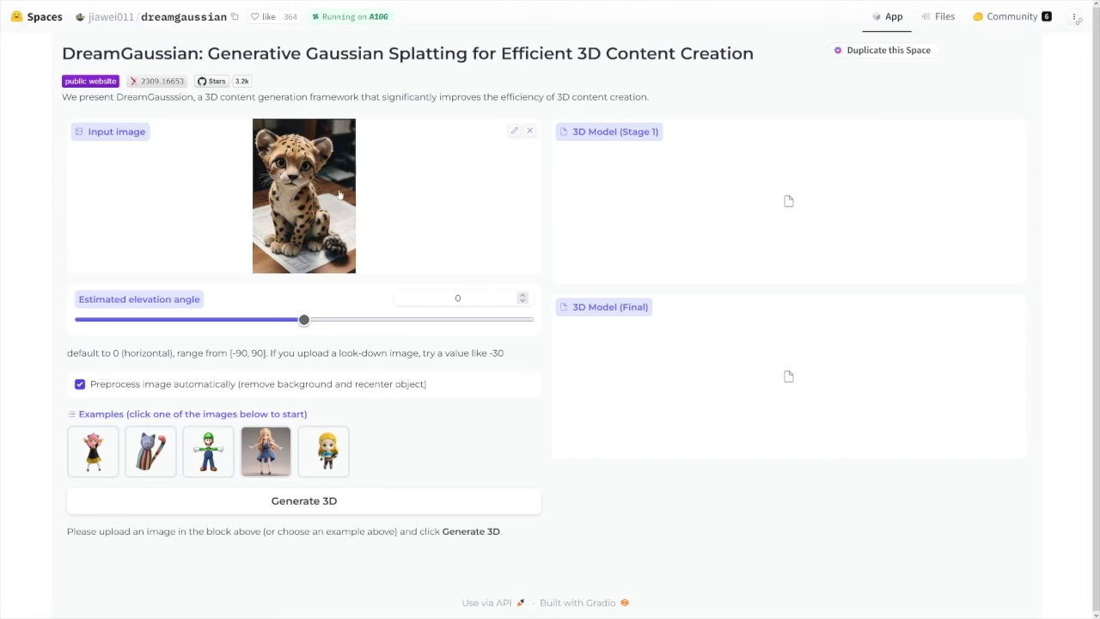
click(341, 503)
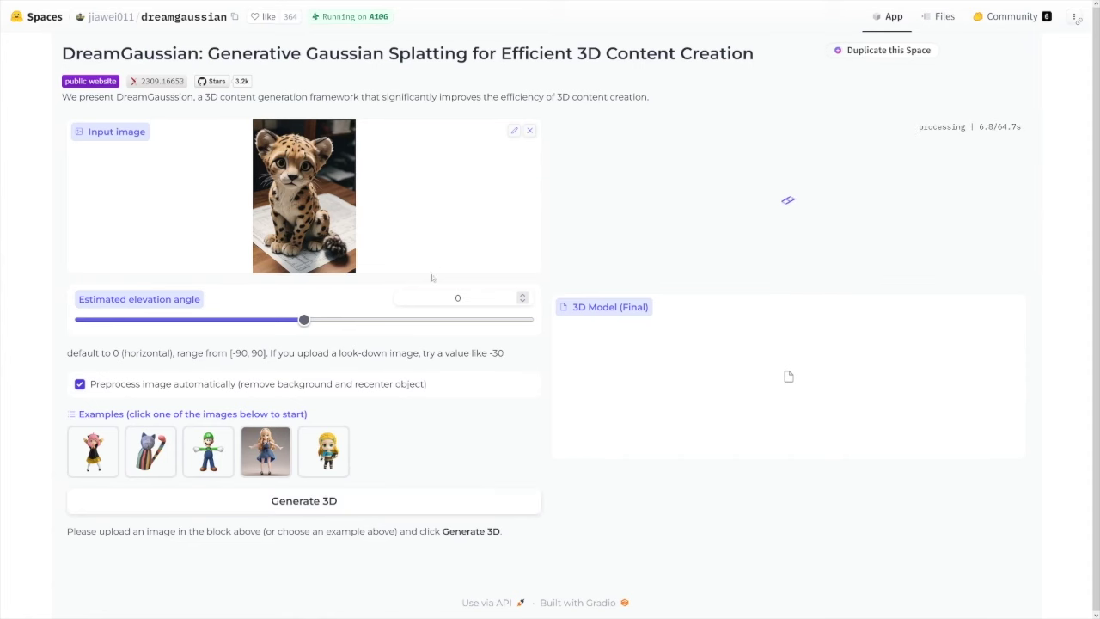
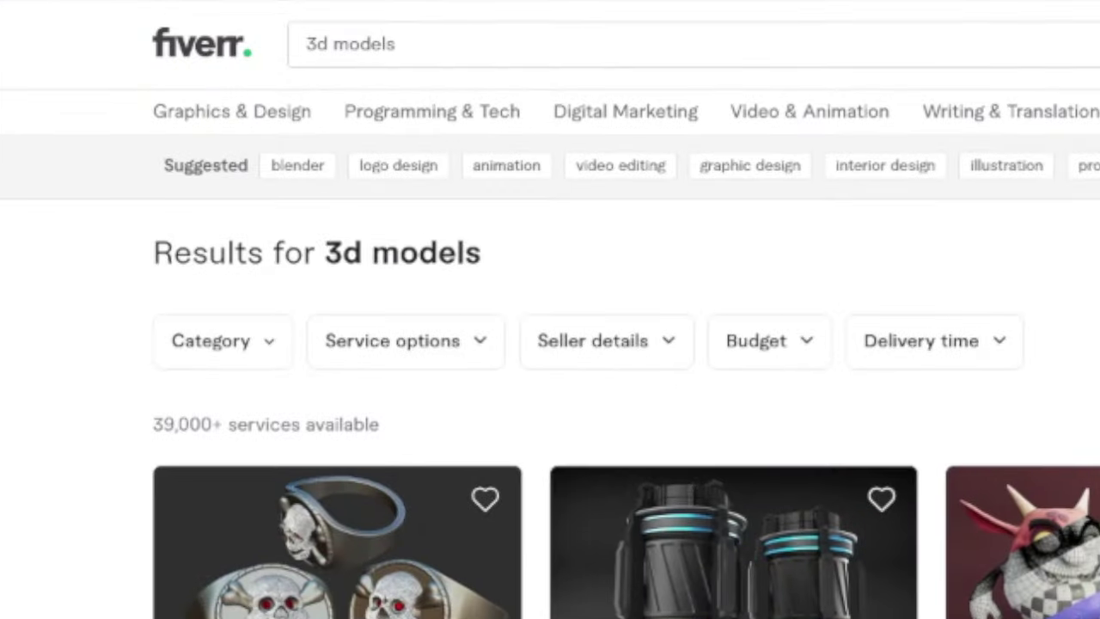
Look through Fiverr's results for "3d models" and examine the review ratings of two 3D-printing sculpting gigs
drag(239, 127, 321, 134)
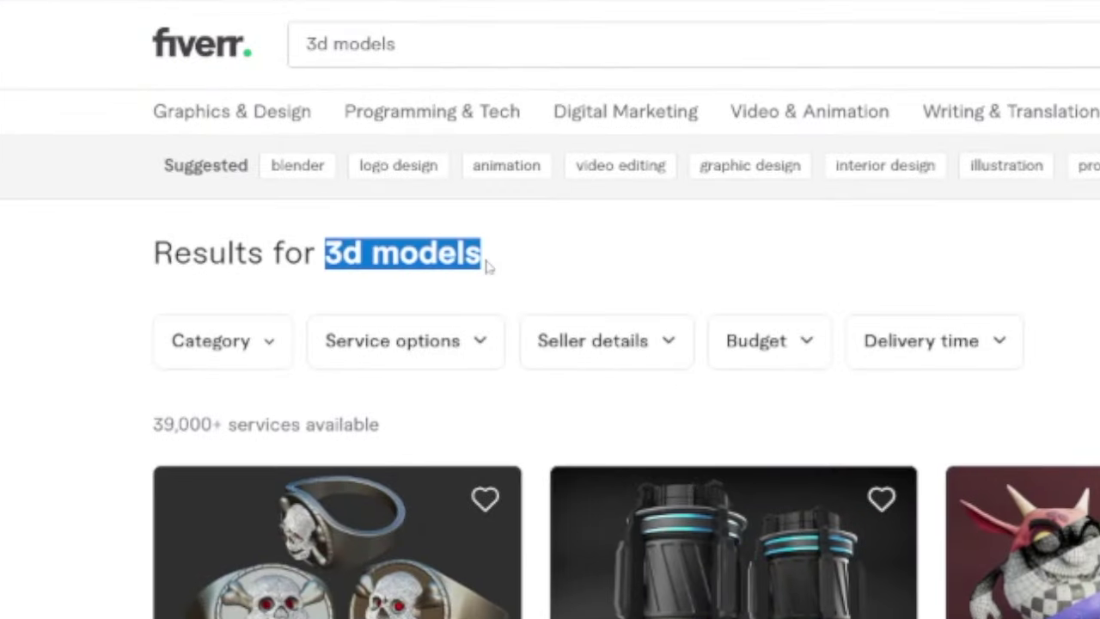
click(320, 133)
scroll(1008, 256, down, 15)
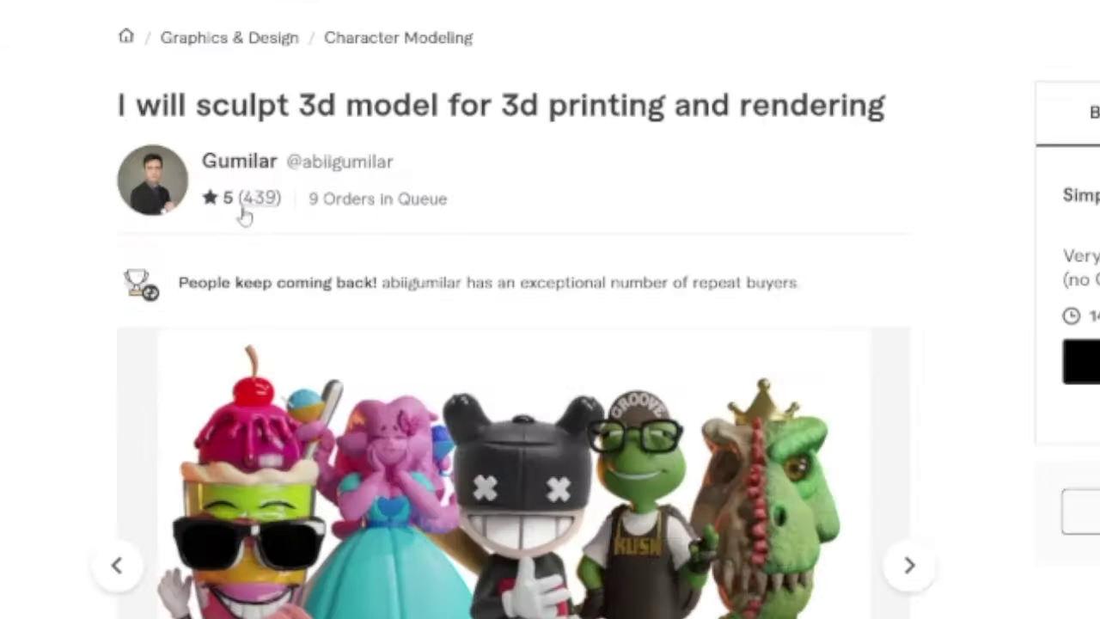
double_click(270, 180)
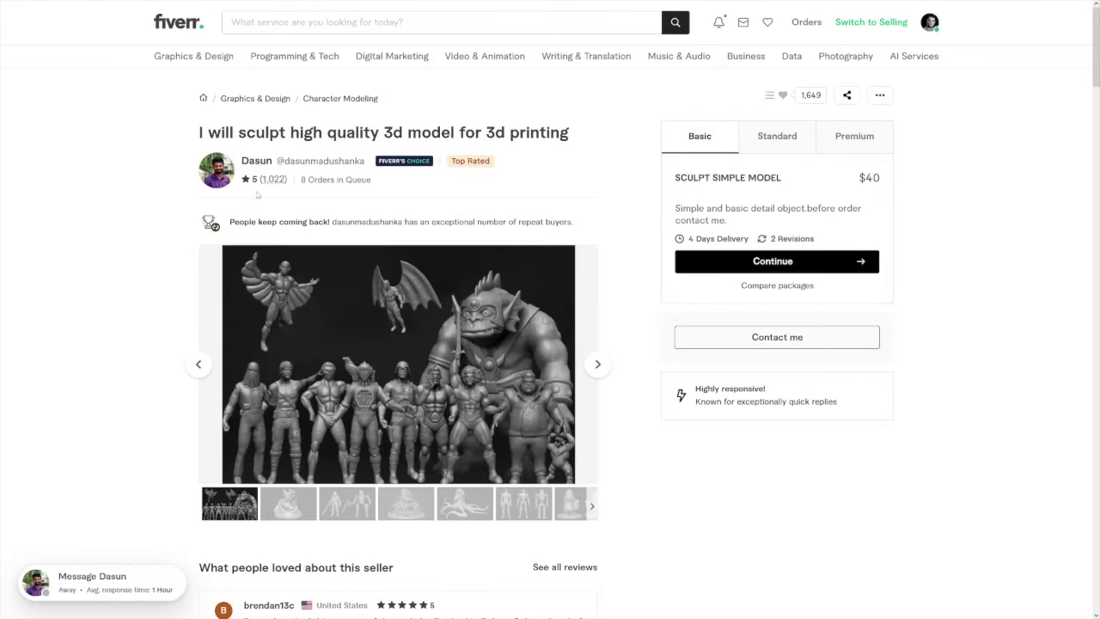
double_click(277, 180)
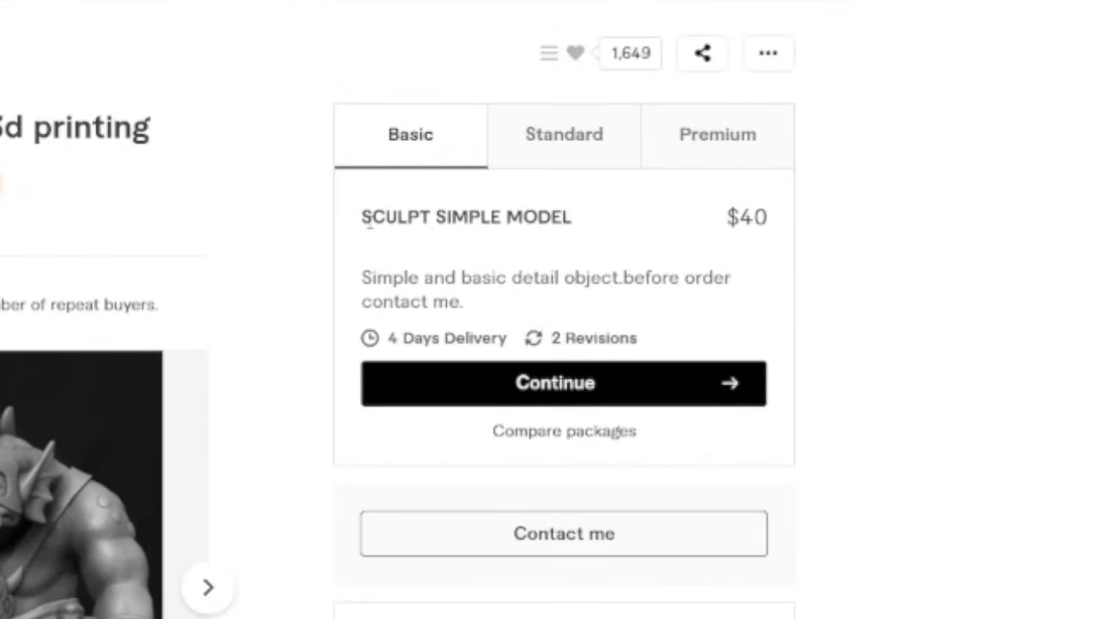
Check the Basic package of the 3D-printing sculpting gig and look through Fiverr's results for "3d models", highlighting the number of available services
drag(1063, 217, 1099, 222)
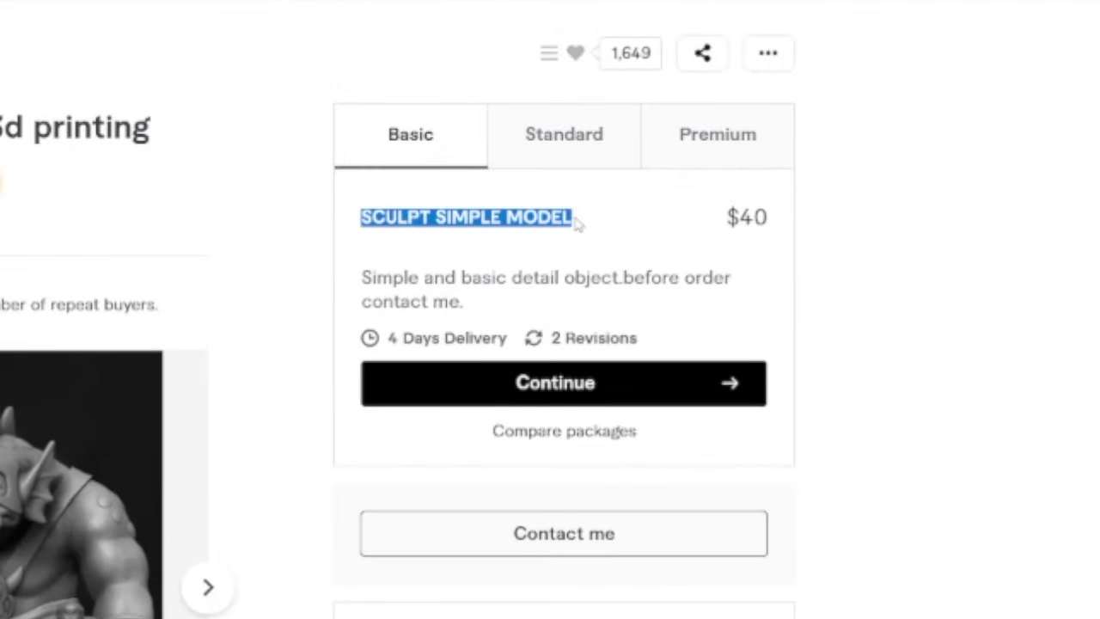
click(683, 226)
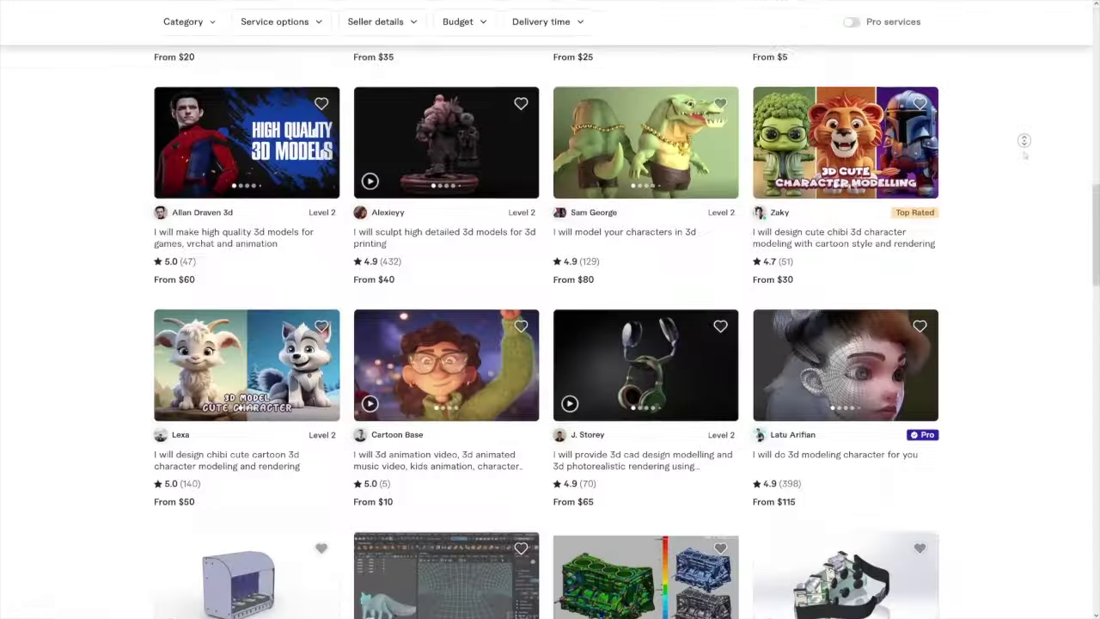
scroll(1025, 154, down, 2)
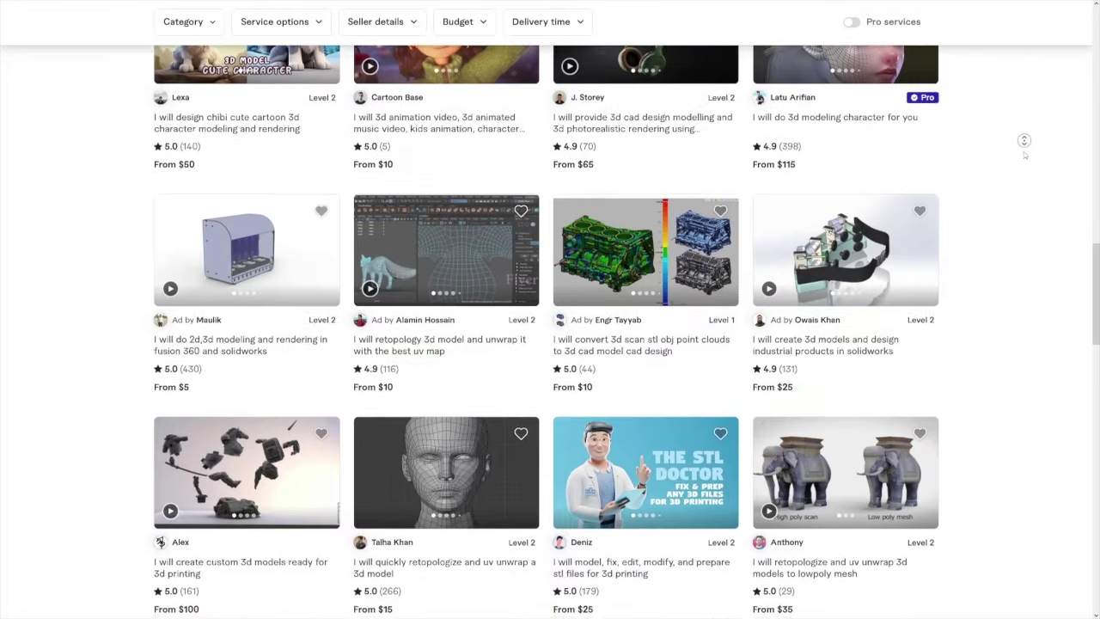
middle_click(1022, 153)
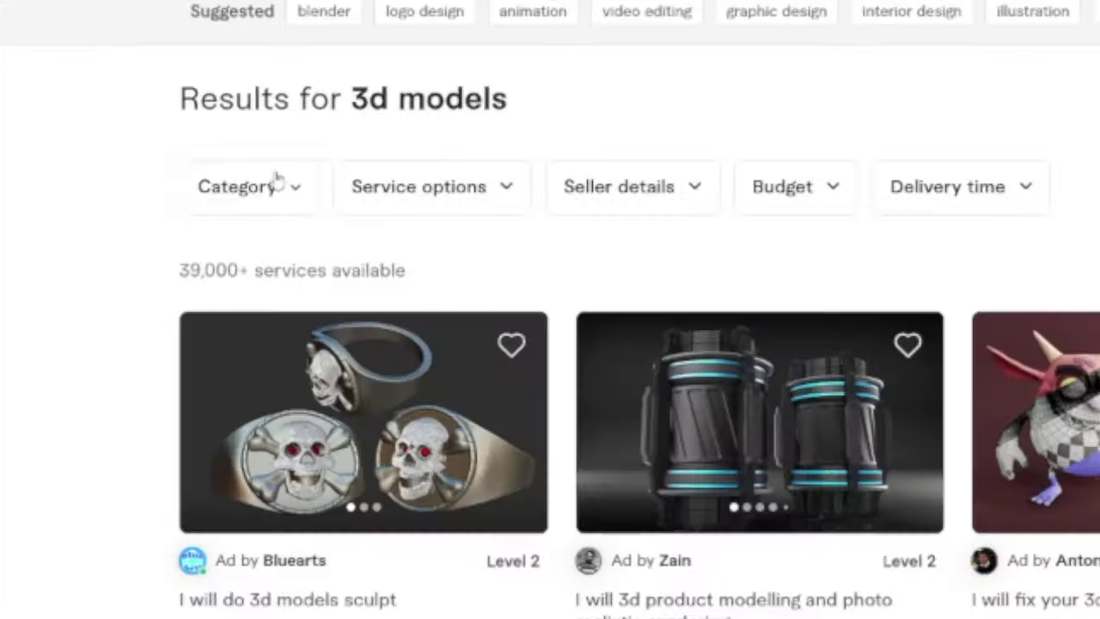
drag(180, 270, 406, 269)
click(446, 222)
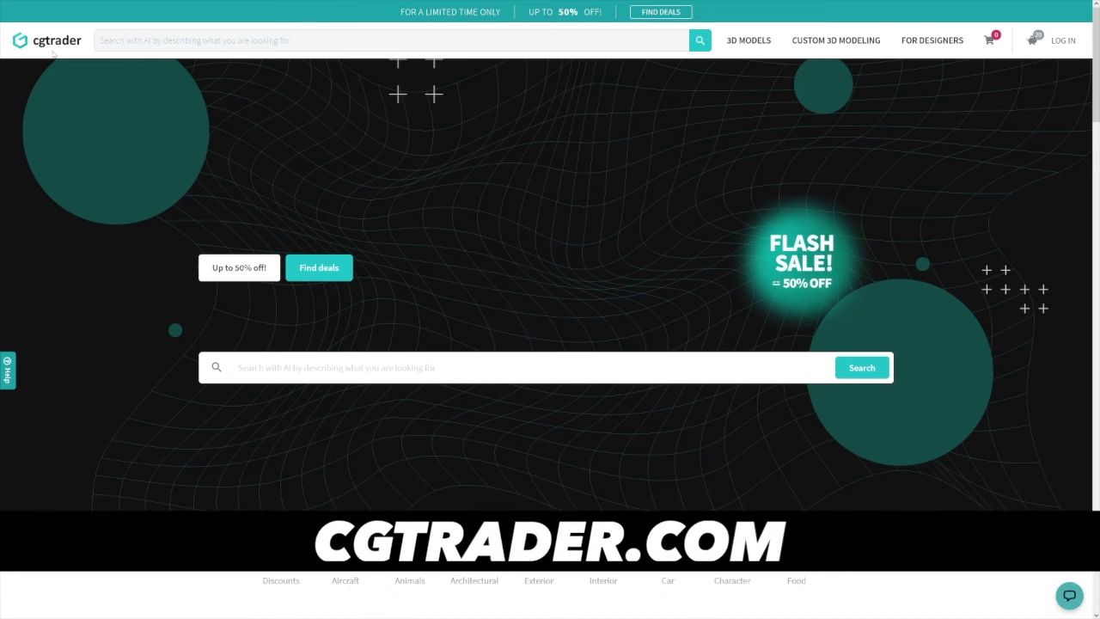
Open the 3D models section on CGTrader and look through its model categories
click(753, 45)
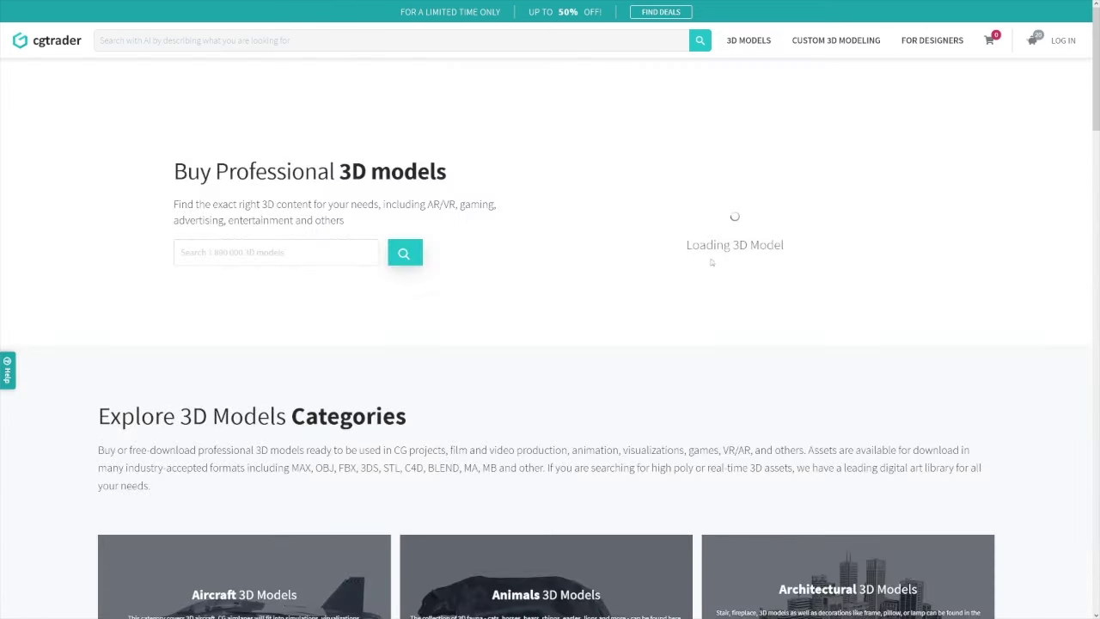
scroll(691, 258, down, 2)
scroll(691, 258, down, 3)
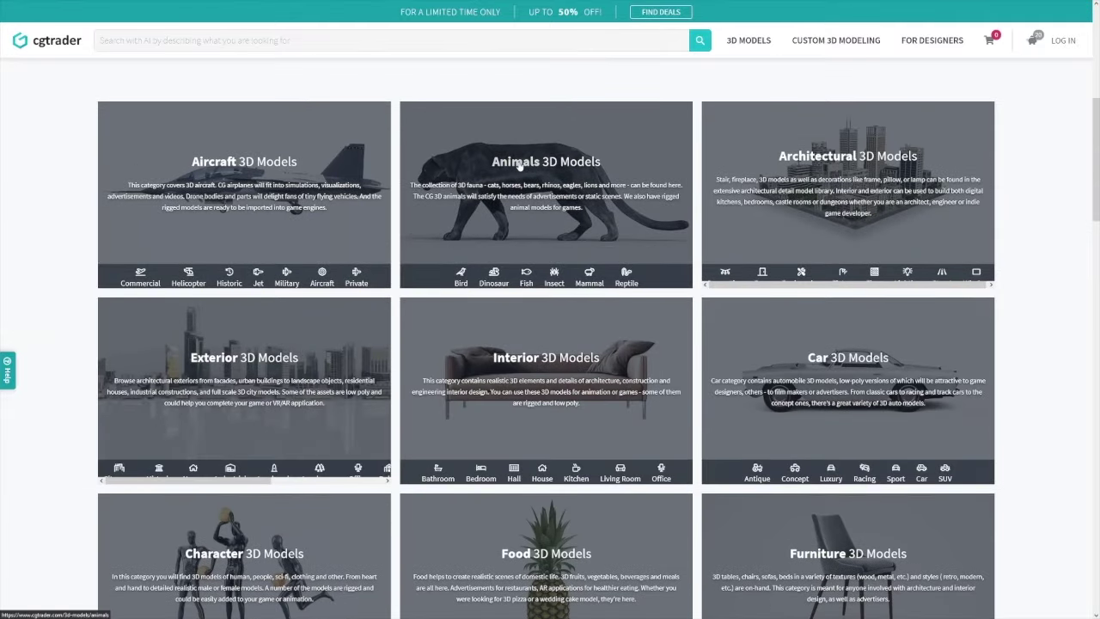
scroll(193, 180, down, 2)
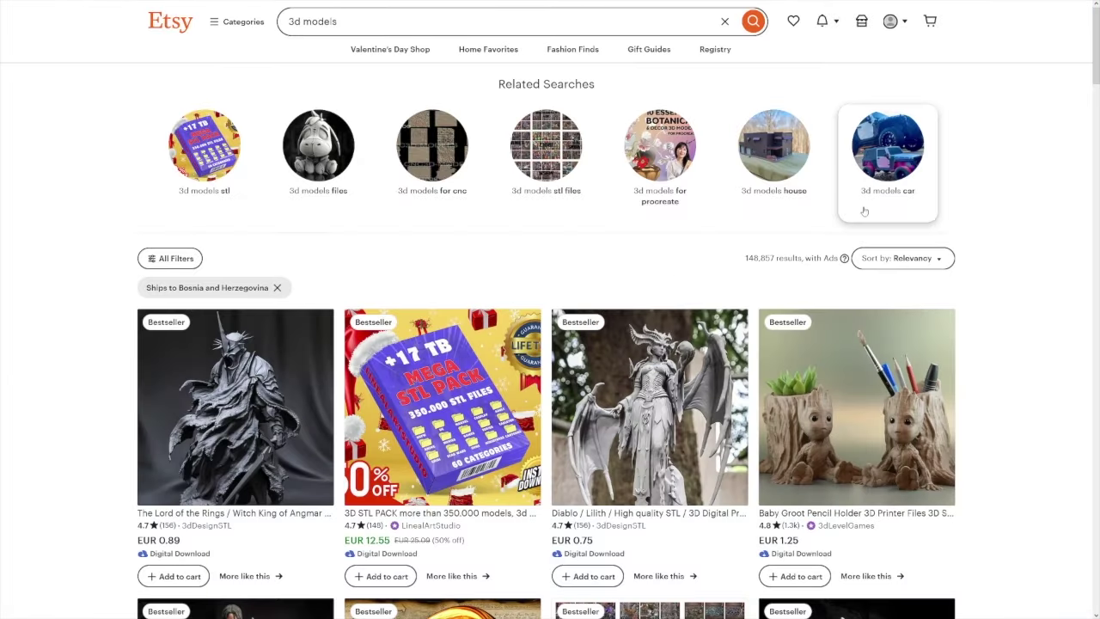
Look through Etsy's listings for "3d models"
scroll(992, 210, down, 5)
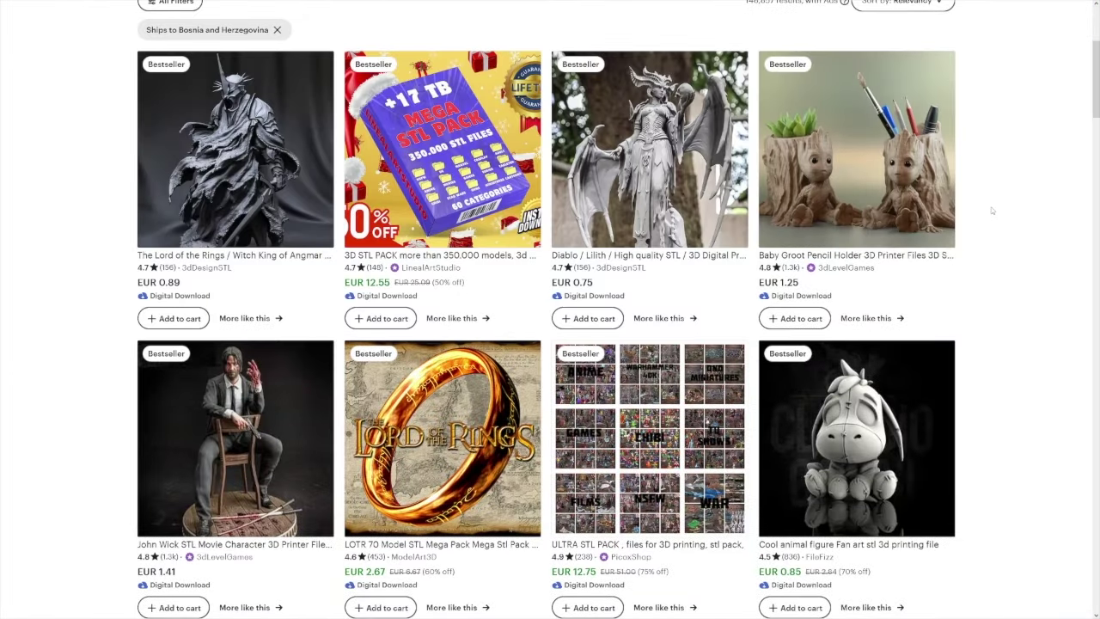
scroll(991, 210, down, 5)
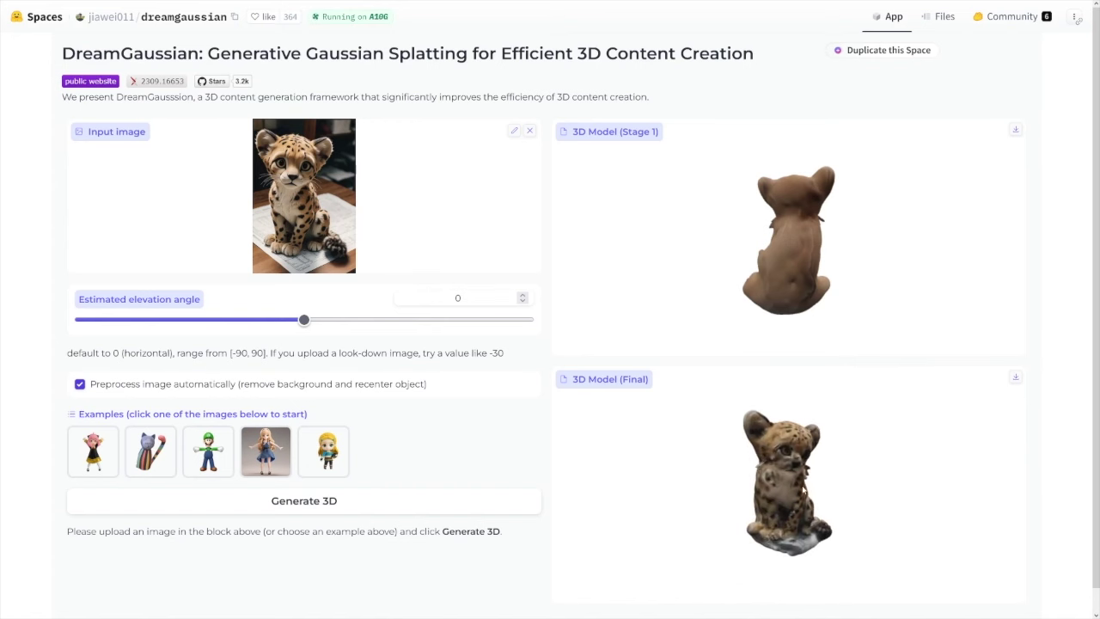
Inspect the final leopard cub model in the DreamGaussian space from several angles and distances
scroll(802, 490, up, 5)
scroll(803, 491, down, 3)
drag(803, 492, 882, 463)
scroll(824, 450, up, 5)
scroll(905, 469, down, 4)
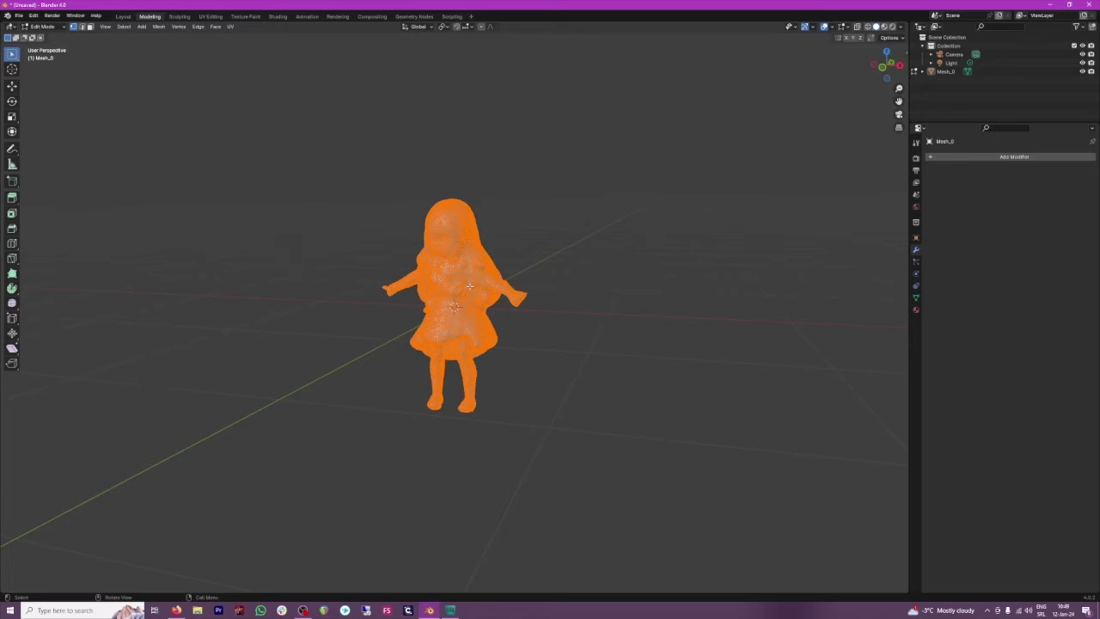
In Blender, delete the girl mesh and import the leopard cub model as a glTF 2.0 file
right_click(469, 286)
key(alt+a)
click(18, 16)
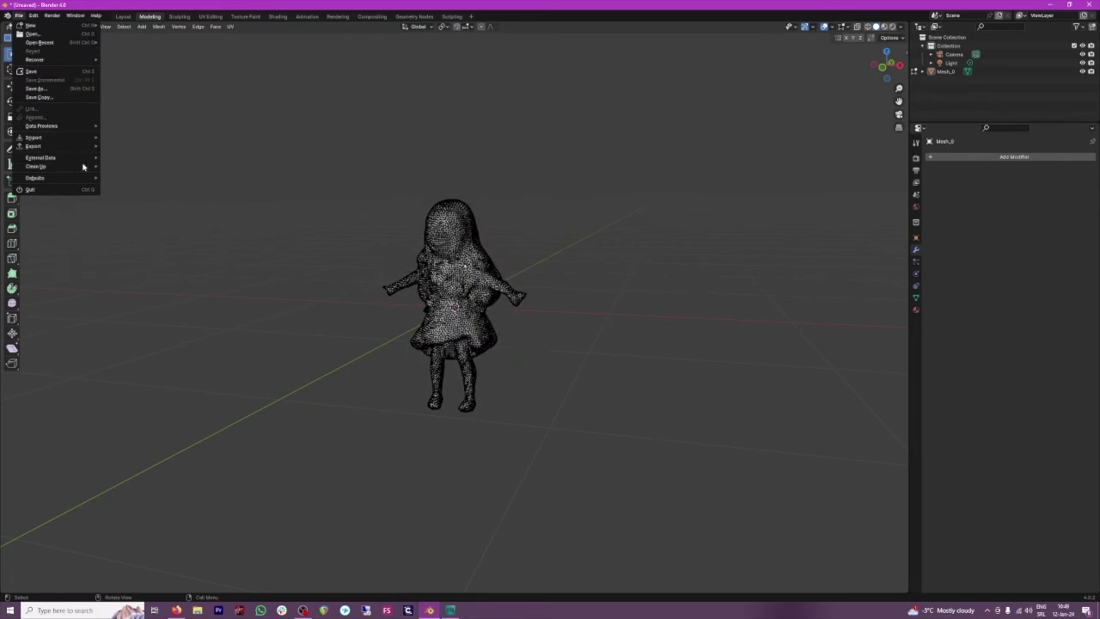
mouse_move(91, 138)
click(150, 235)
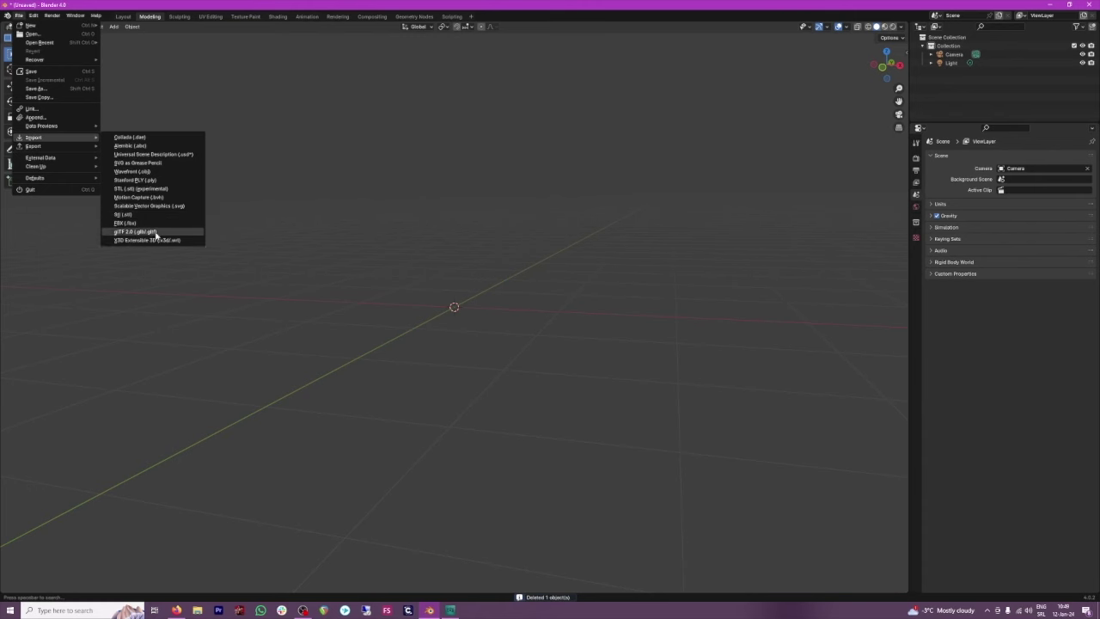
click(164, 234)
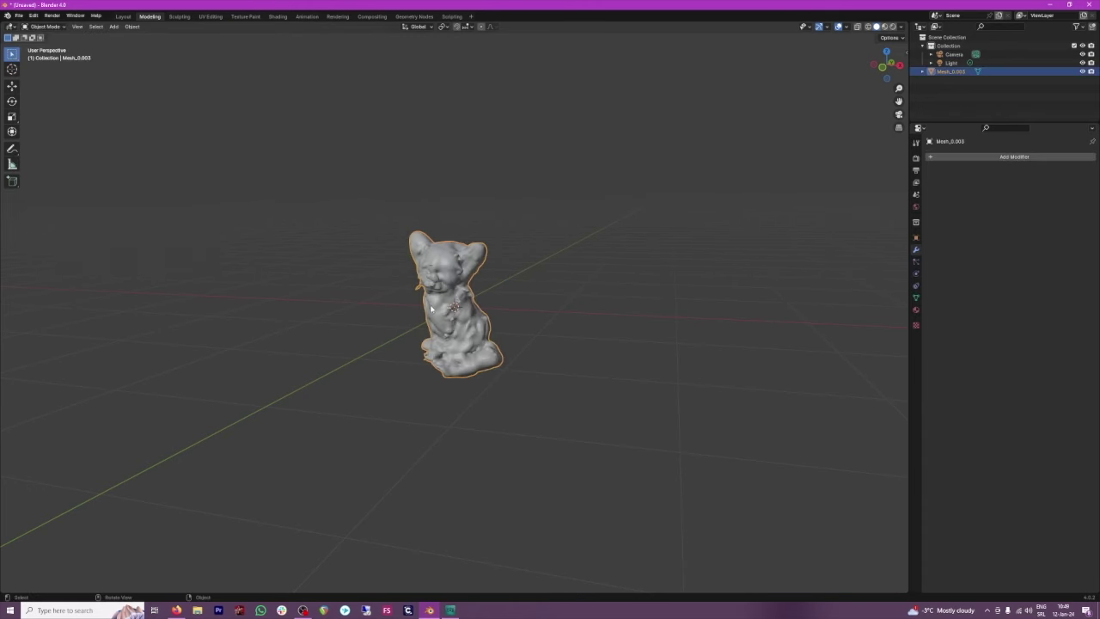
Examine the geometry of the imported leopard cub mesh up close from different sides
scroll(431, 307, up, 4)
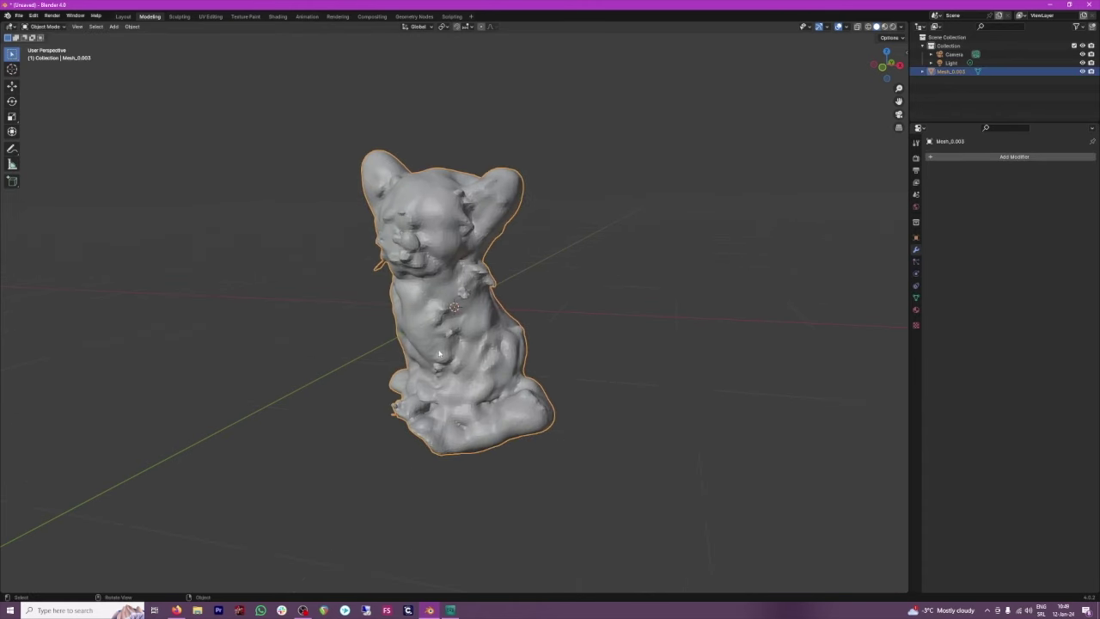
drag(439, 353, 519, 327)
click(519, 327)
drag(391, 324, 97, 329)
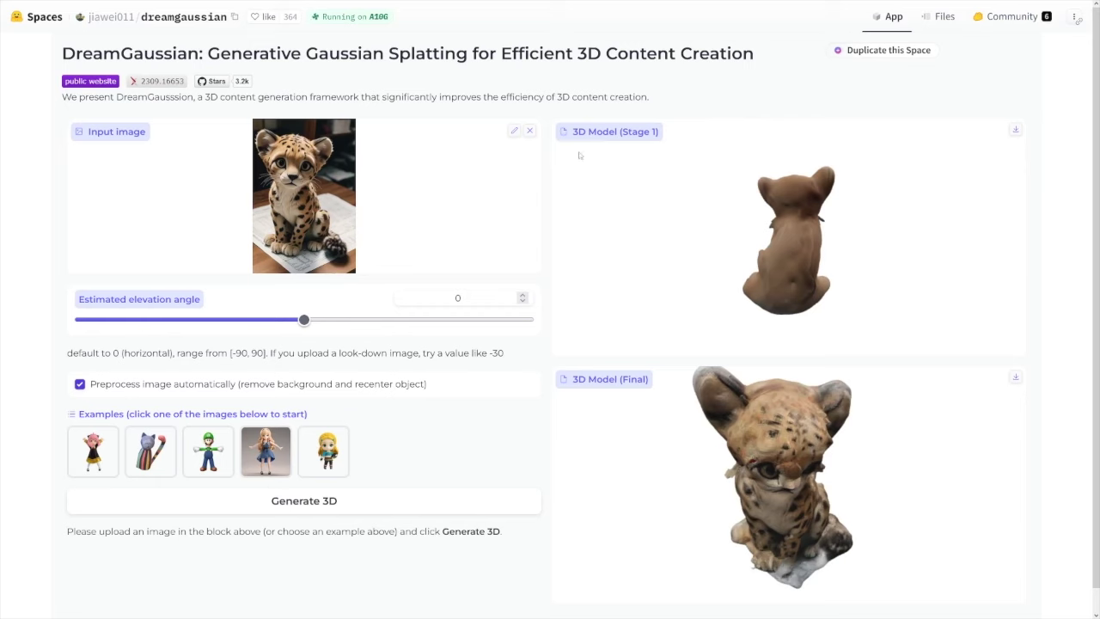